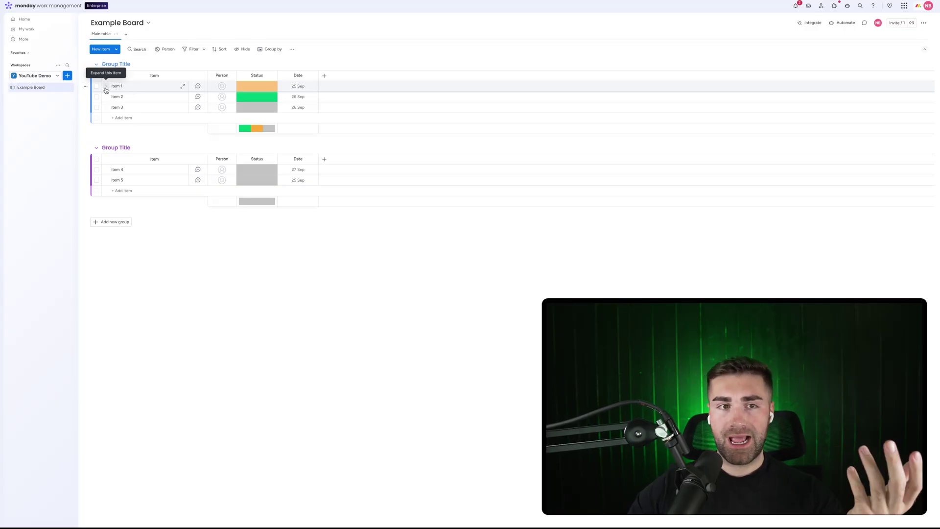
Add the subitem 'Example Subitem' under Item 1.
left_click(106, 89)
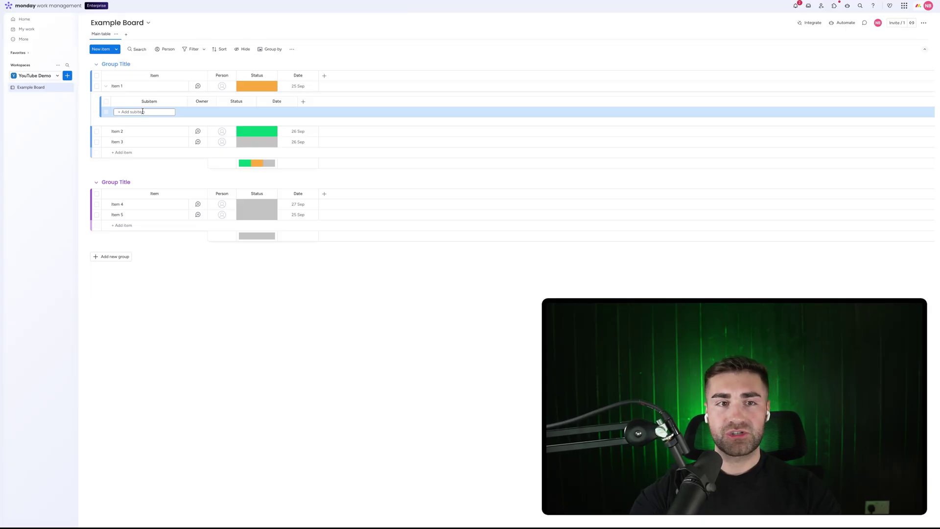
type("Example Subitem")
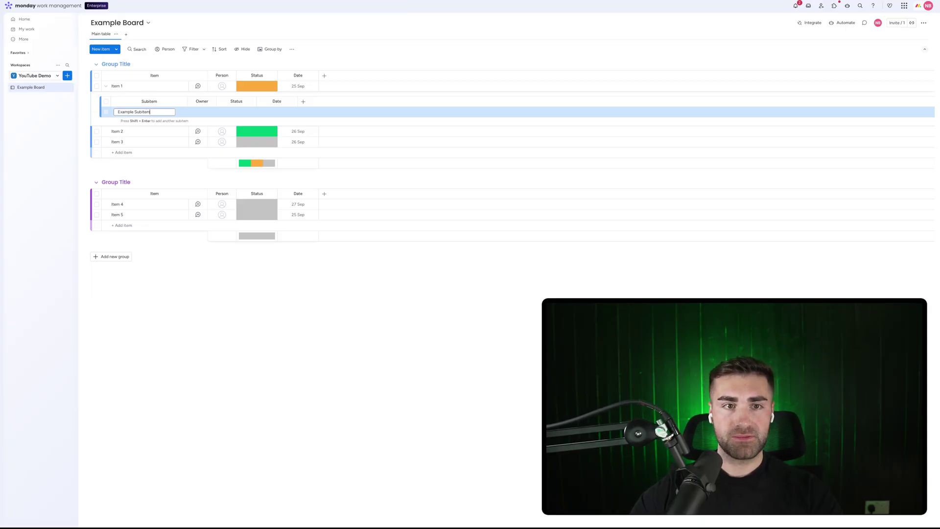
key("Return")
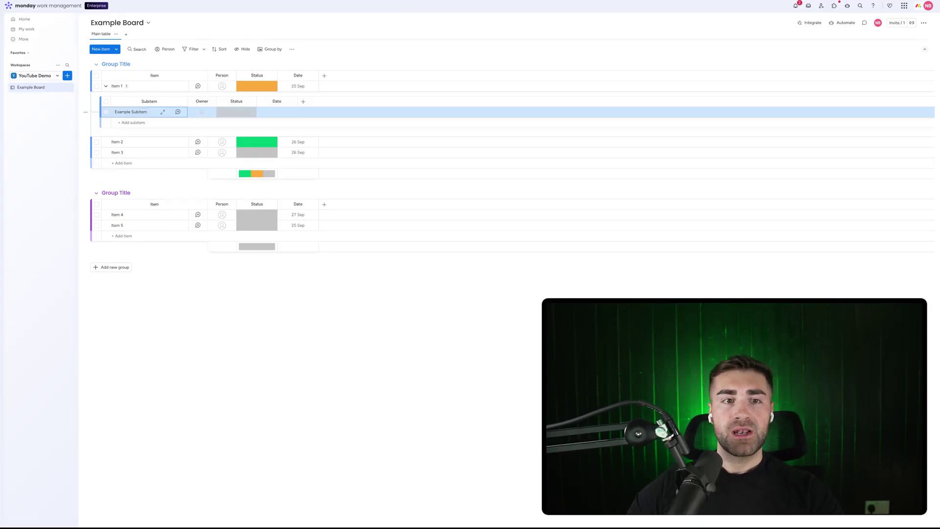
left_click(106, 86)
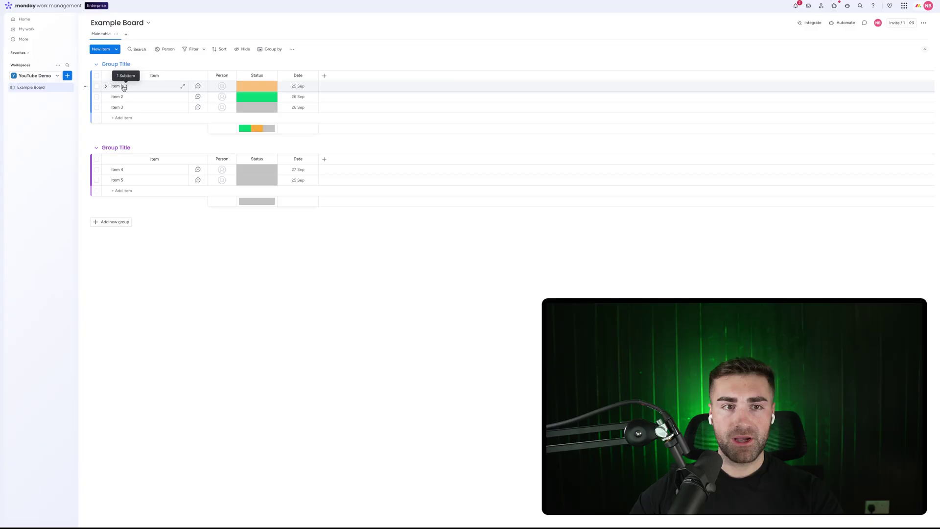
left_click(105, 87)
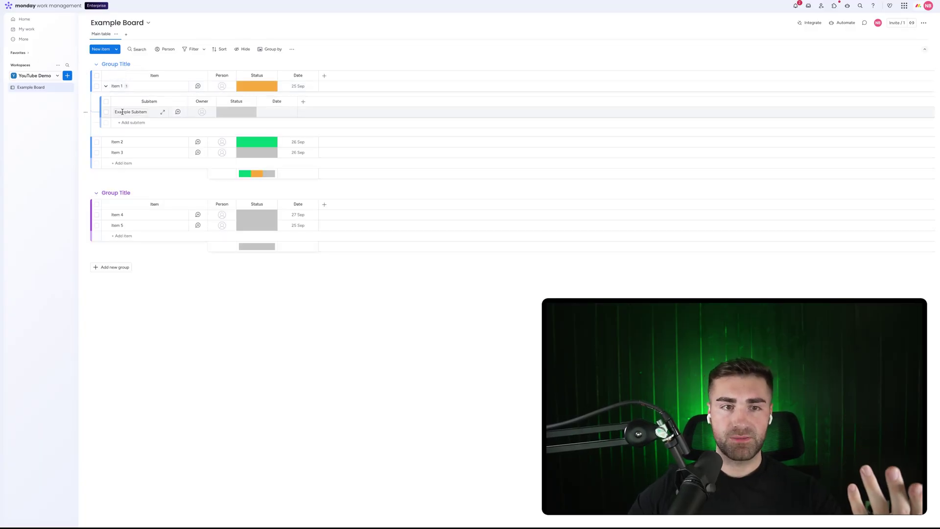
Add the subitem 'Example Subitem #2' under Item 2.
left_click(108, 143)
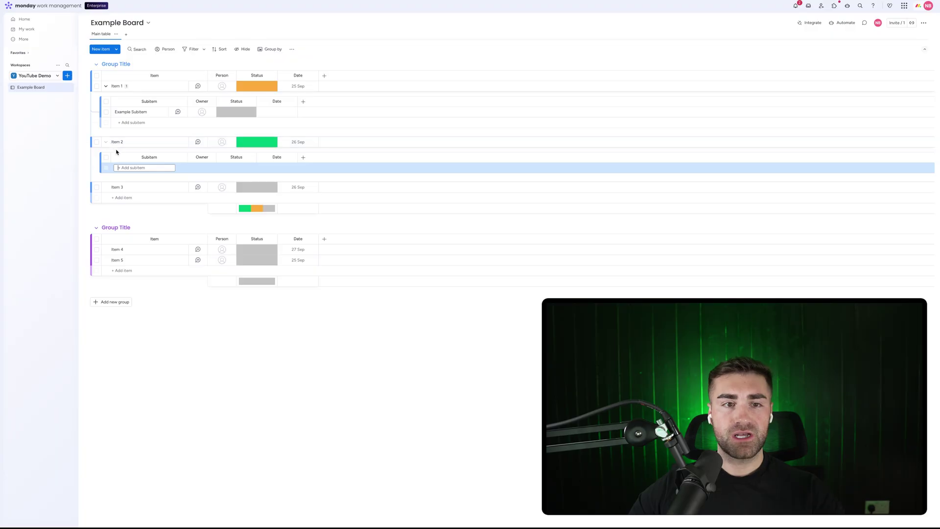
type("Example")
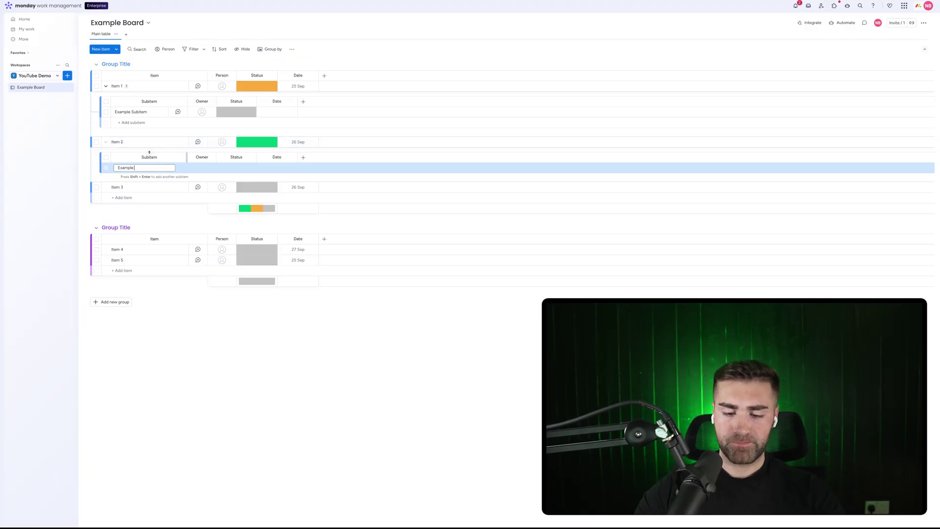
type(" Subitem #2")
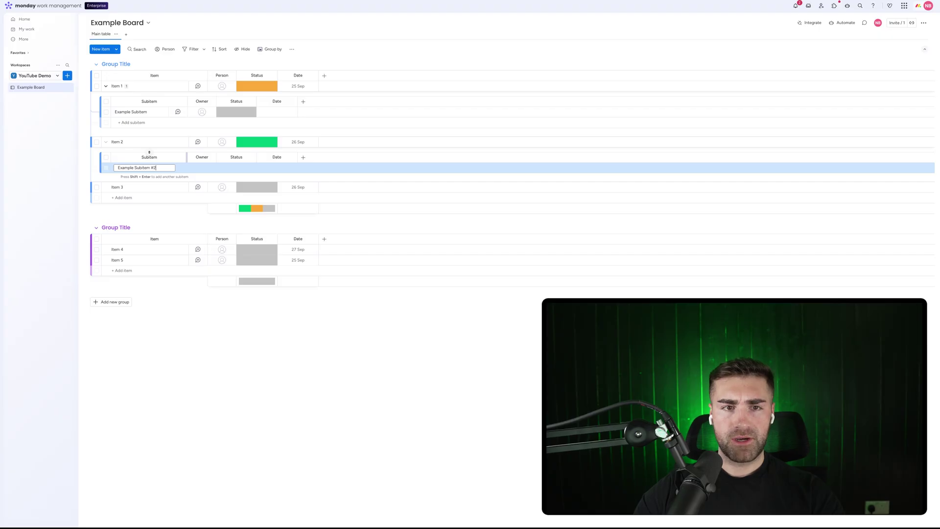
key("Return")
Add 'Example Subitem #3' as Item 1's second subitem.
left_click(105, 142)
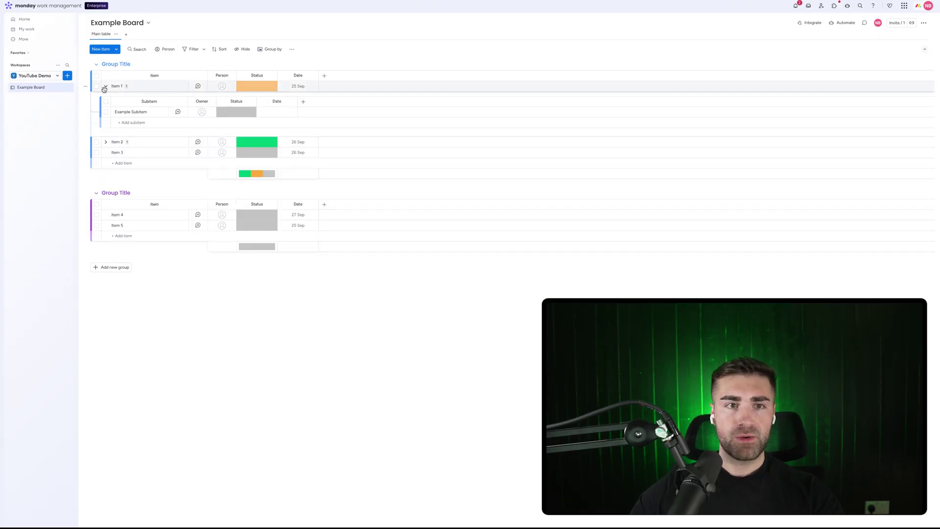
left_click(104, 86)
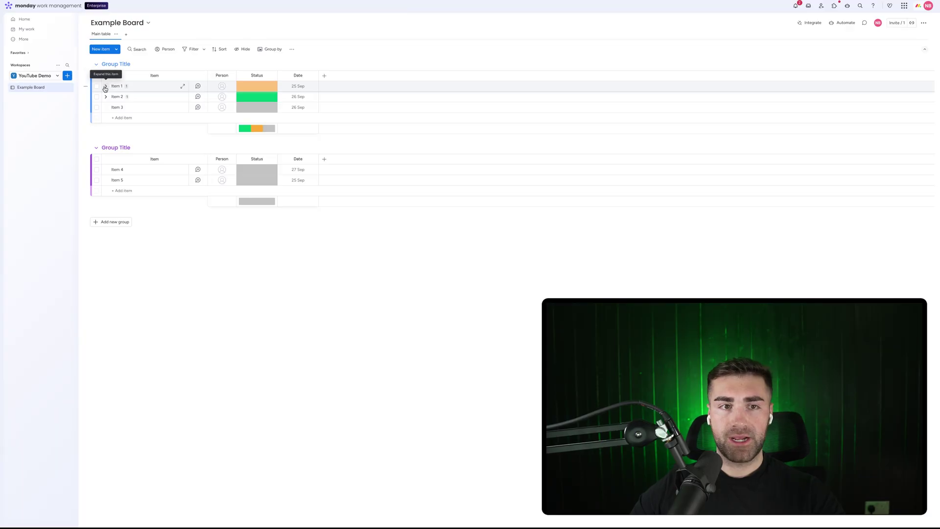
left_click(105, 86)
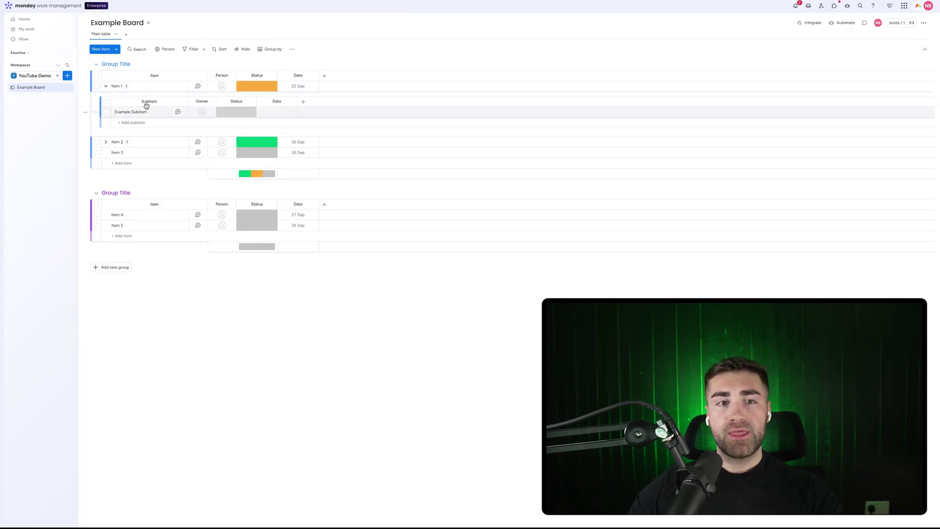
left_click(142, 122)
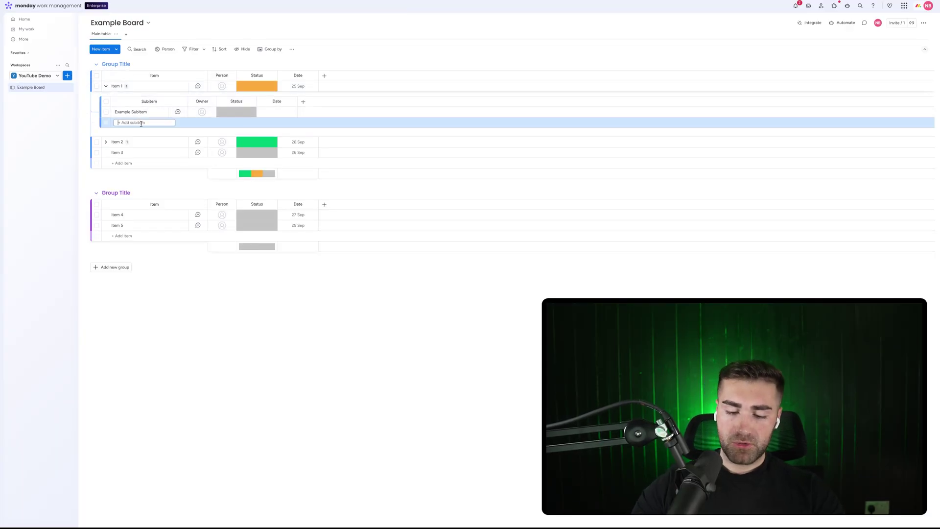
type("Example Subitem #3")
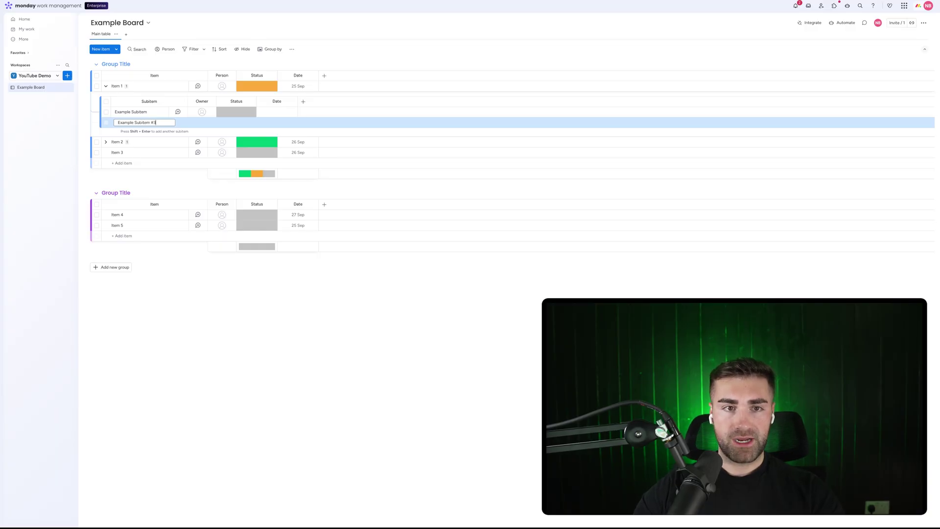
key("Return")
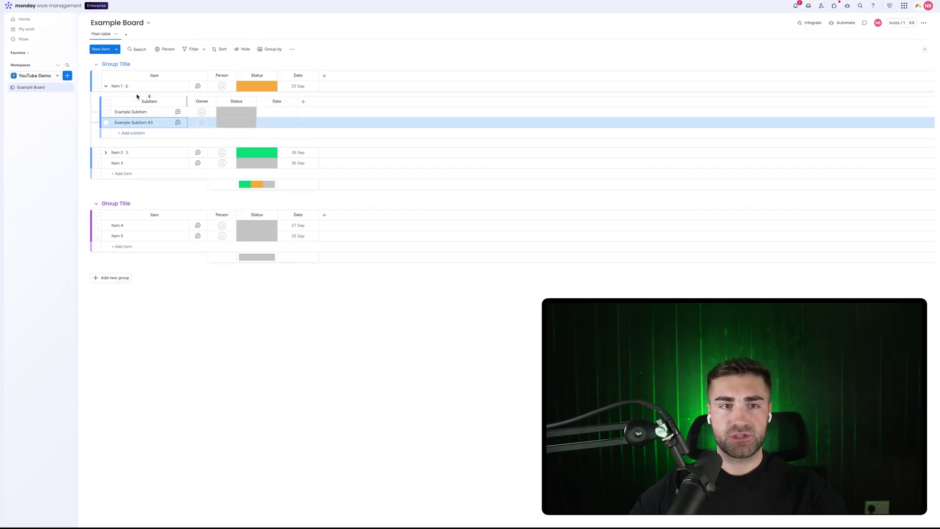
left_click_drag(128, 86, 122, 86)
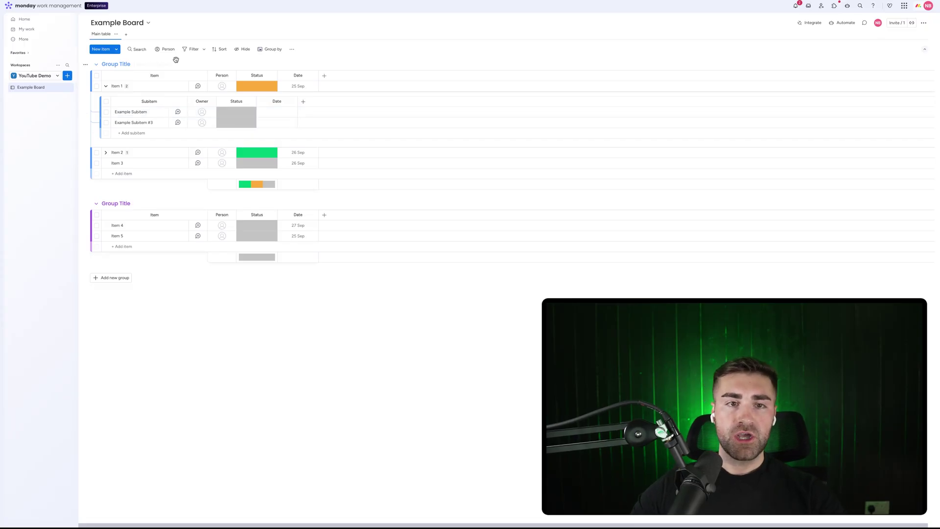
Make a person owner of Example Subitem, check its Status and Date, and show subitem column types.
left_click(201, 112)
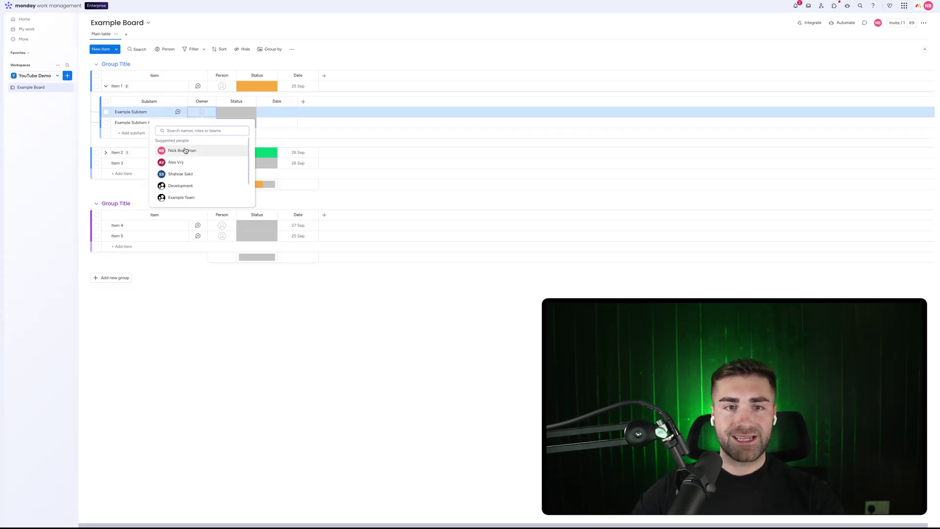
left_click(184, 151)
left_click(225, 115)
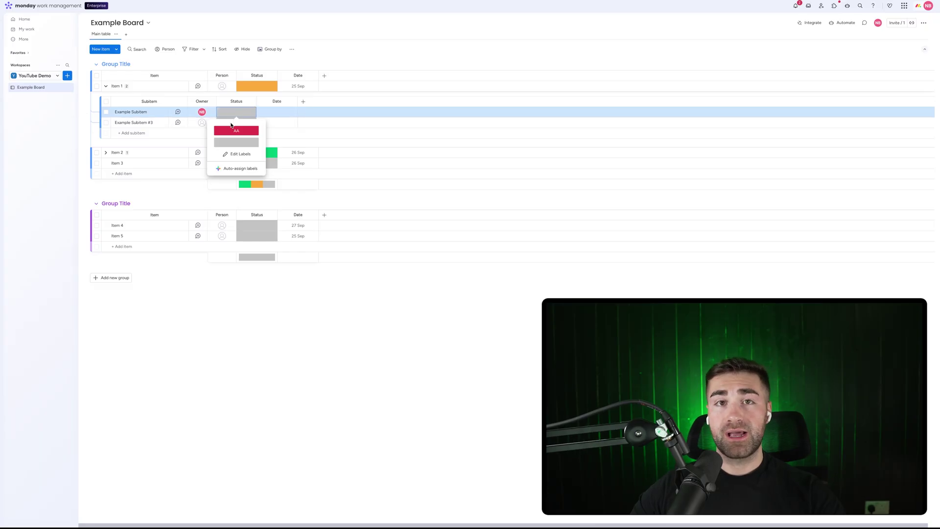
left_click(276, 112)
left_click(302, 102)
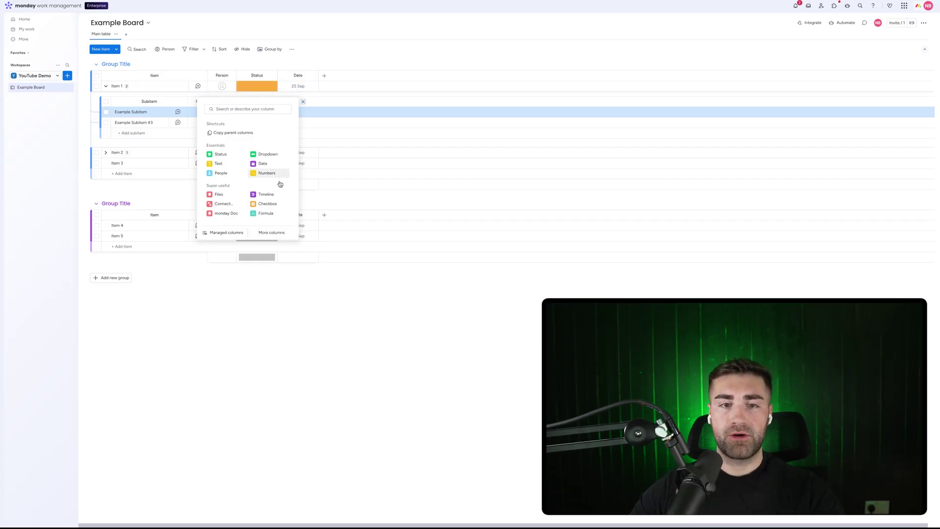
Add Priority and Numbers columns to the subitems table, then browse and close the Column Center.
left_click(270, 233)
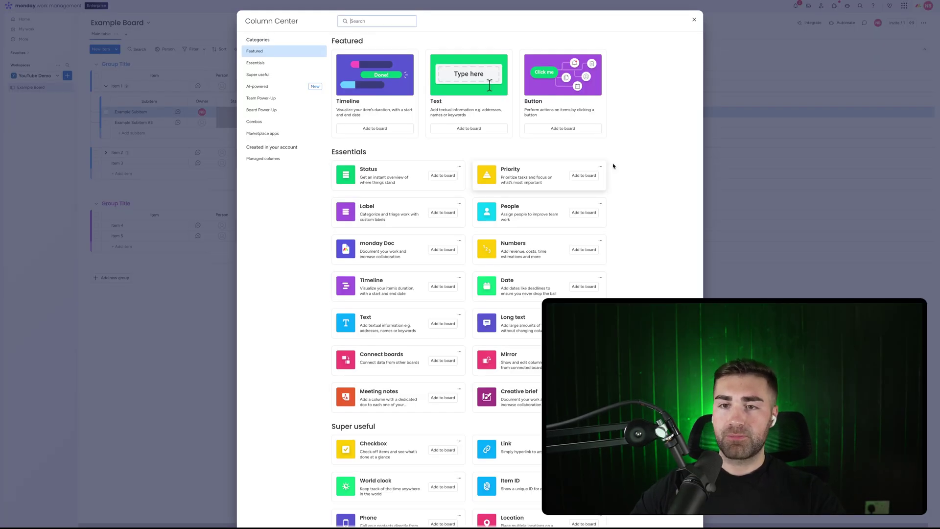
left_click(584, 175)
left_click(345, 103)
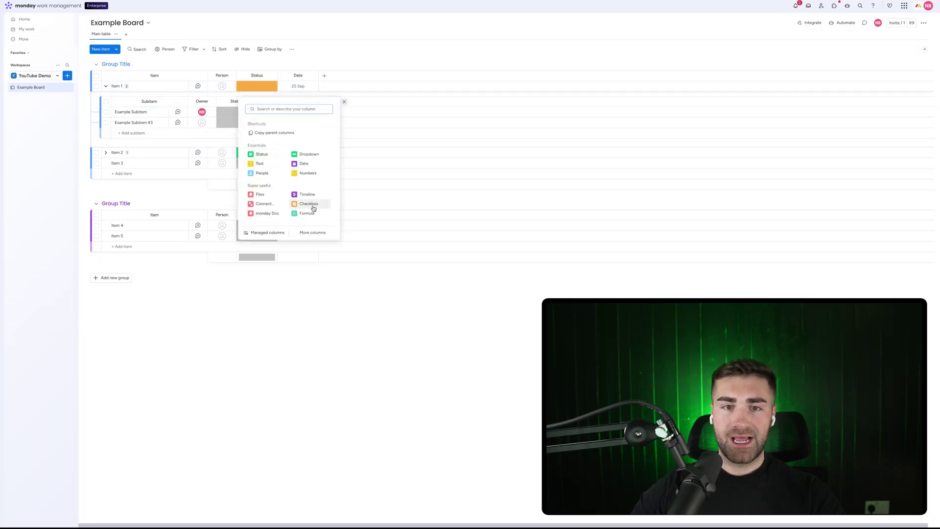
left_click(305, 173)
left_click(386, 103)
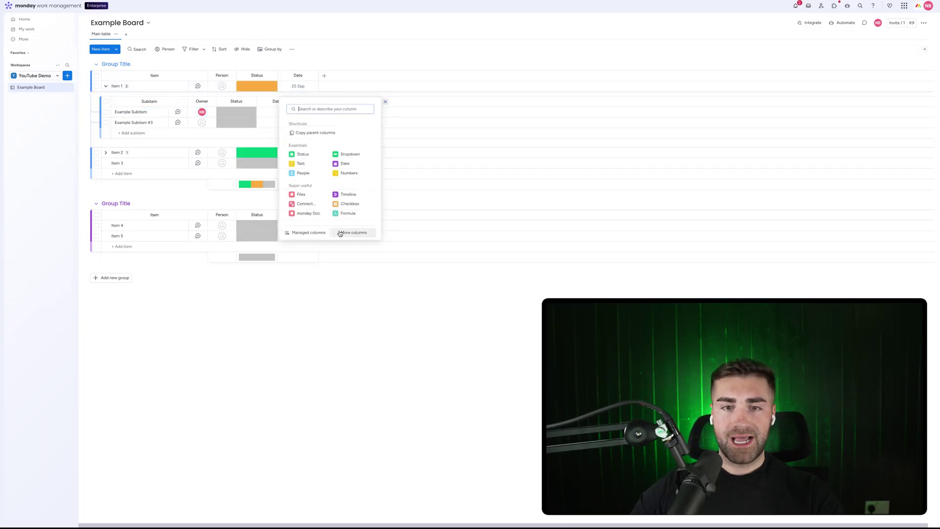
left_click(351, 234)
scroll(519, 205, "down", 3)
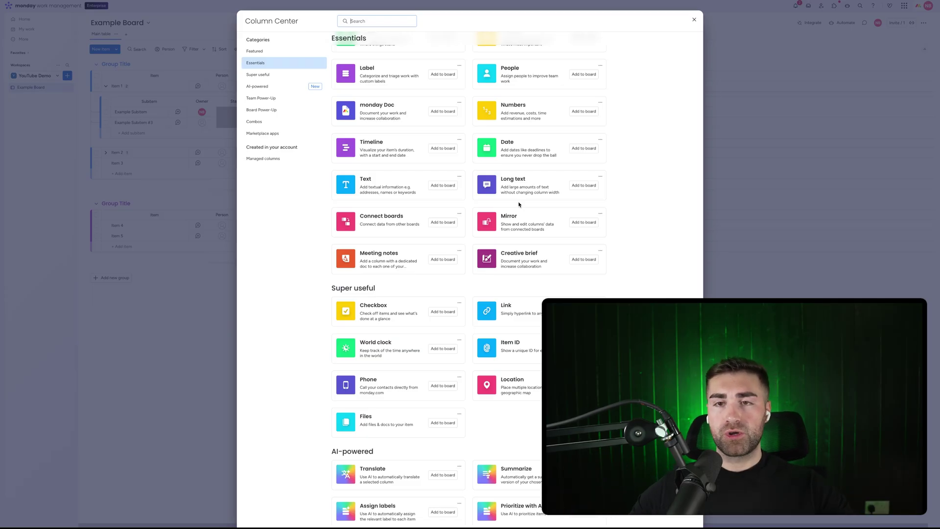
left_click(885, 76)
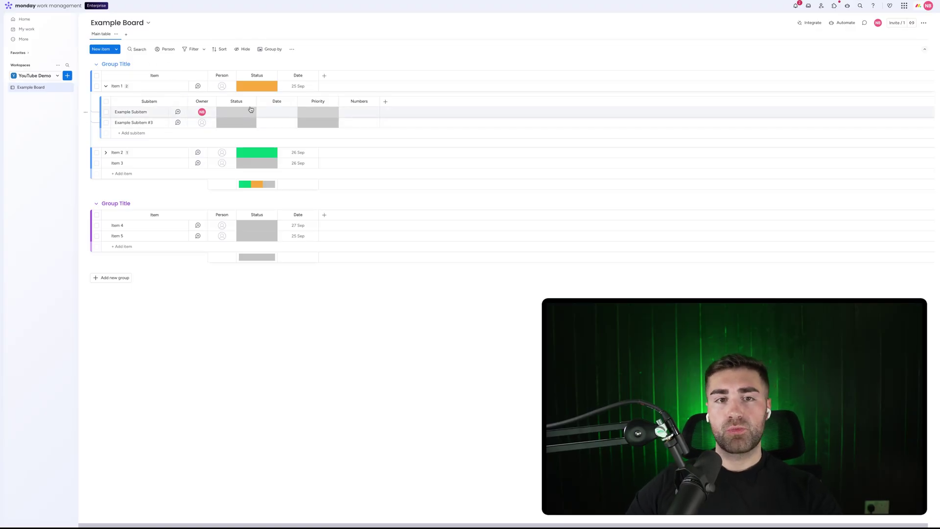
left_click(228, 117)
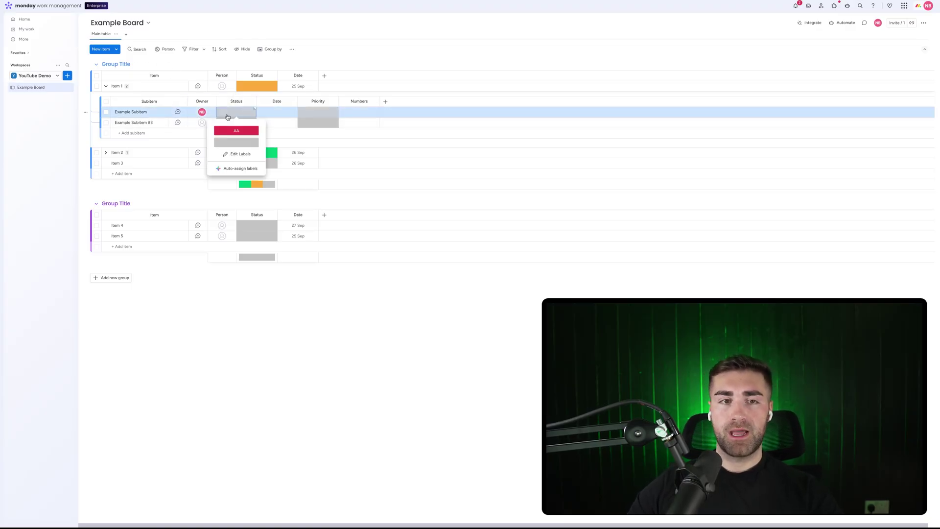
left_click(227, 117)
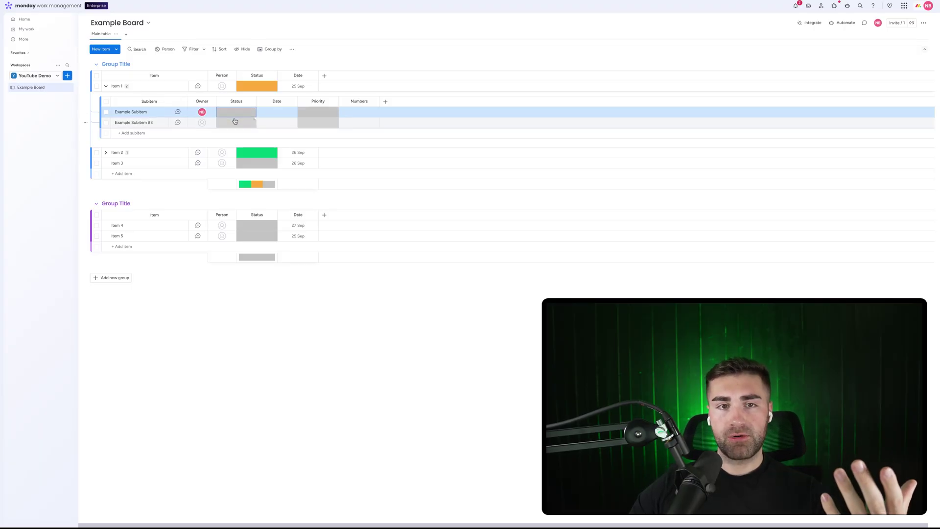
left_click(250, 102)
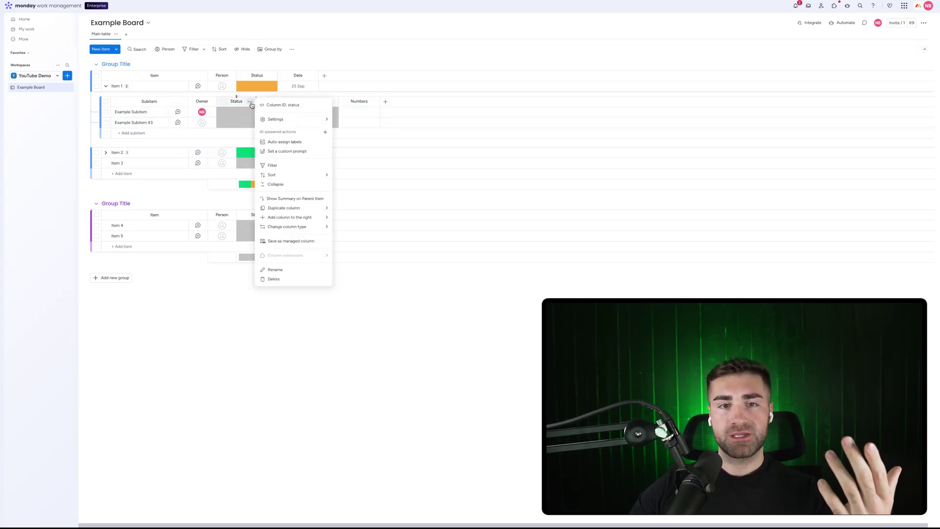
left_click(289, 201)
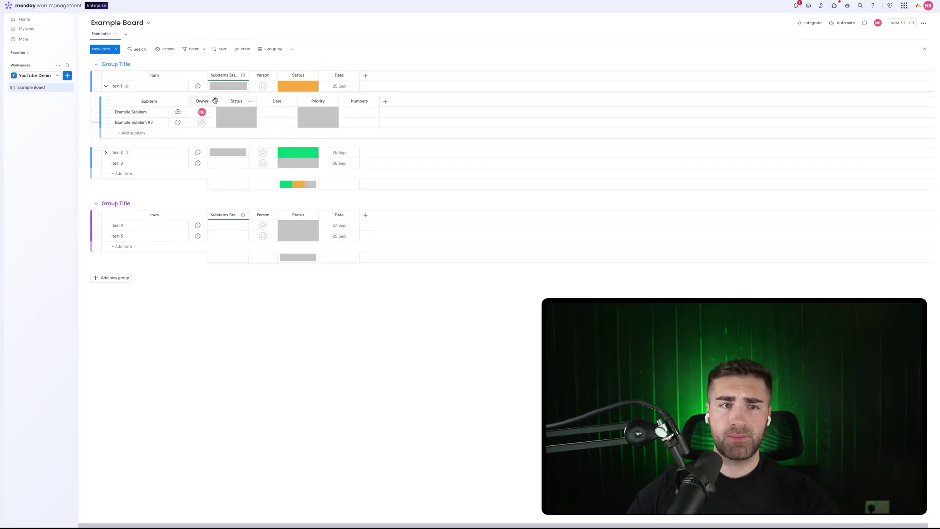
left_click_drag(248, 74, 272, 75)
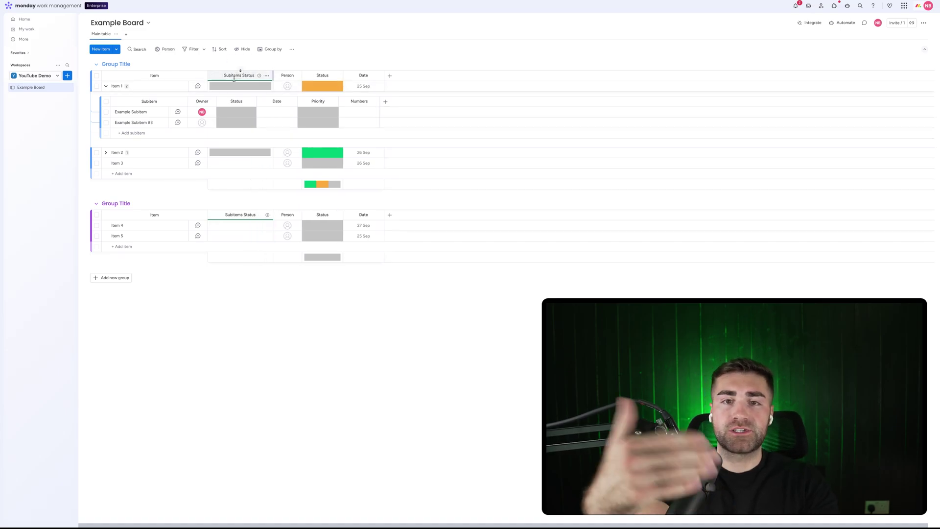
Add a Mirror column connected to Subitems that mirrors the subitems' Owner column.
left_click(389, 75)
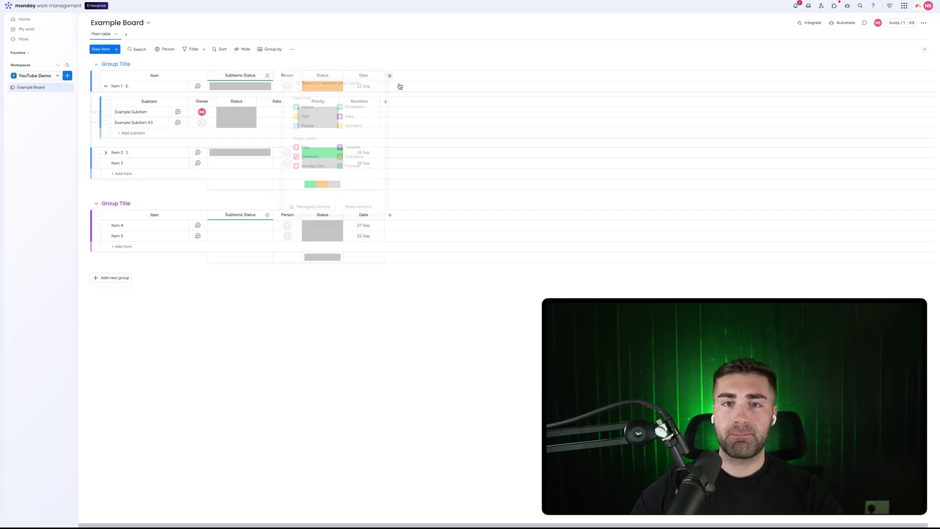
type("mirror")
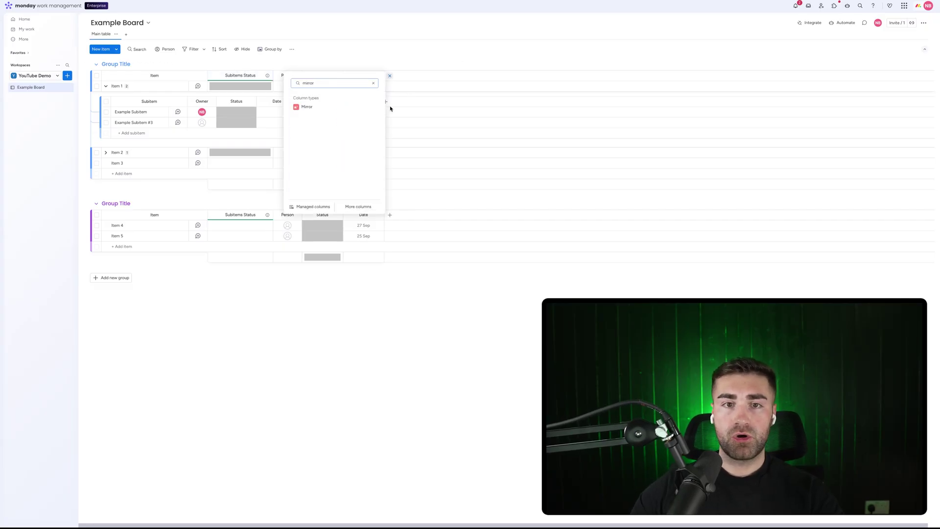
left_click(342, 107)
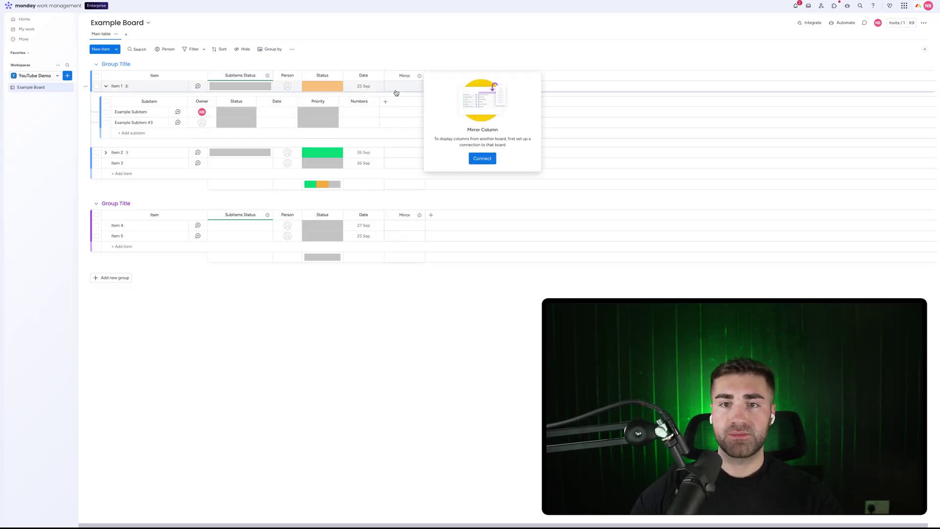
left_click(482, 158)
left_click(453, 92)
left_click(472, 117)
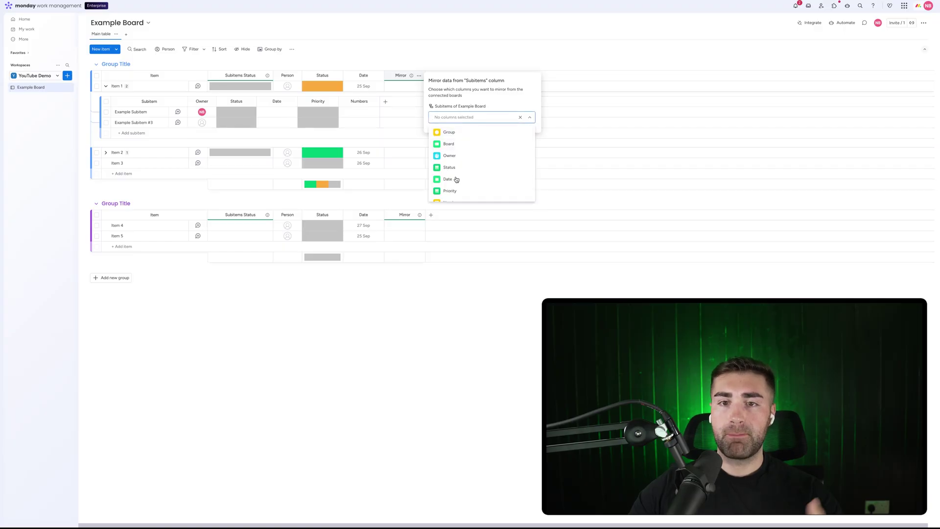
left_click(449, 156)
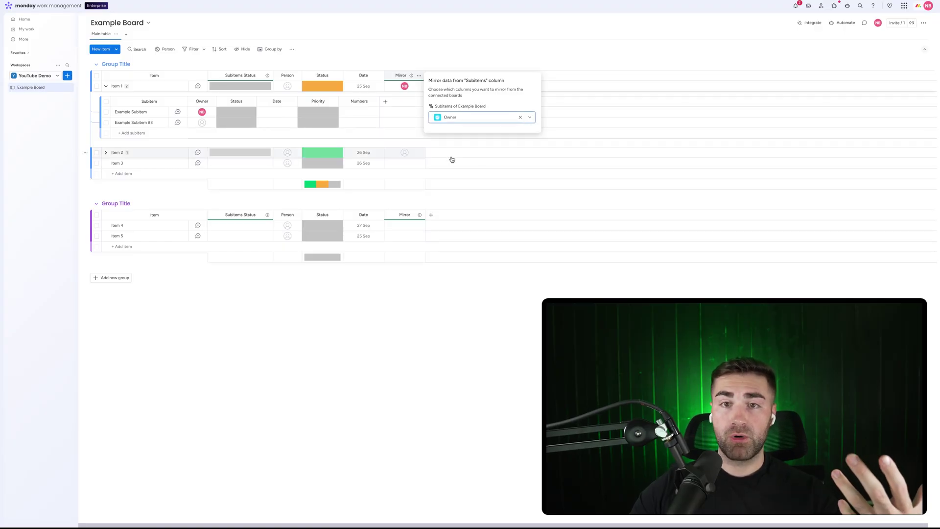
left_click(424, 67)
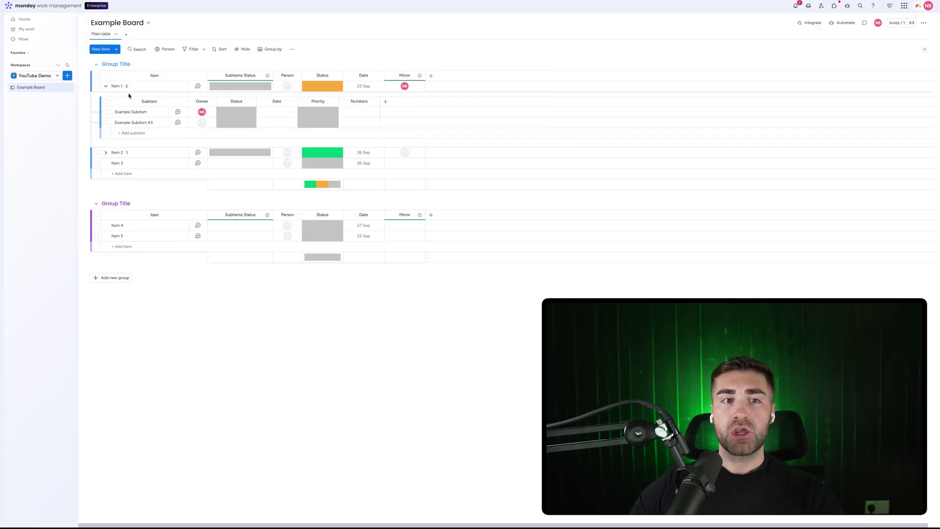
Set Example Subitem's status to red AA and move Subitems Status after Mirror.
left_click(218, 114)
left_click(236, 129)
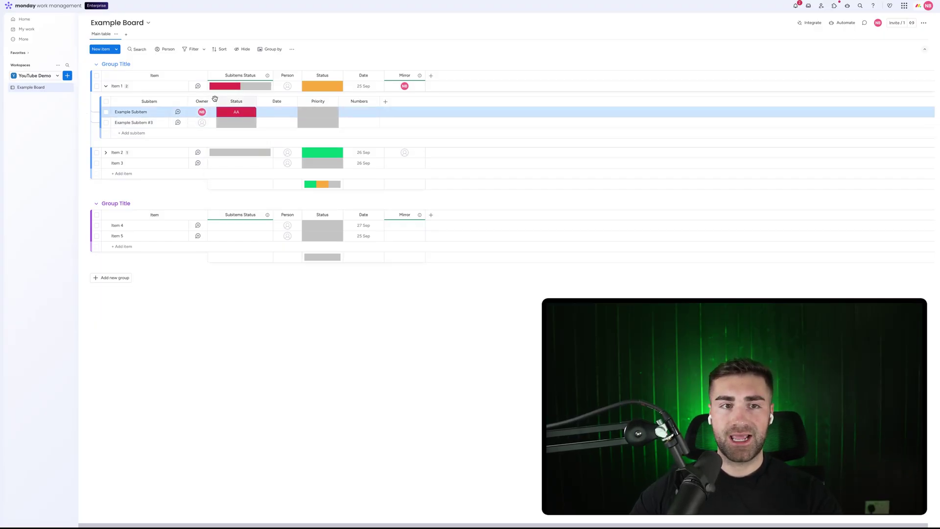
left_click(106, 86)
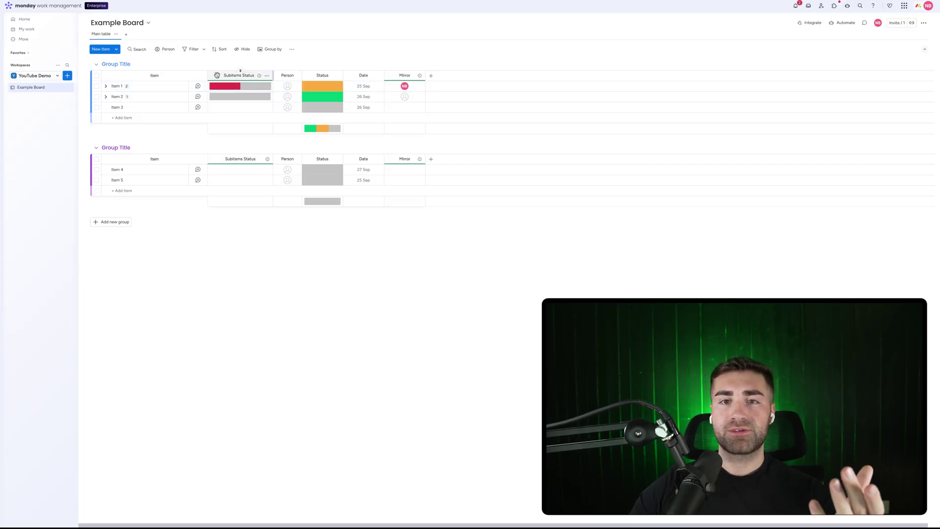
left_click_drag(231, 75, 382, 82)
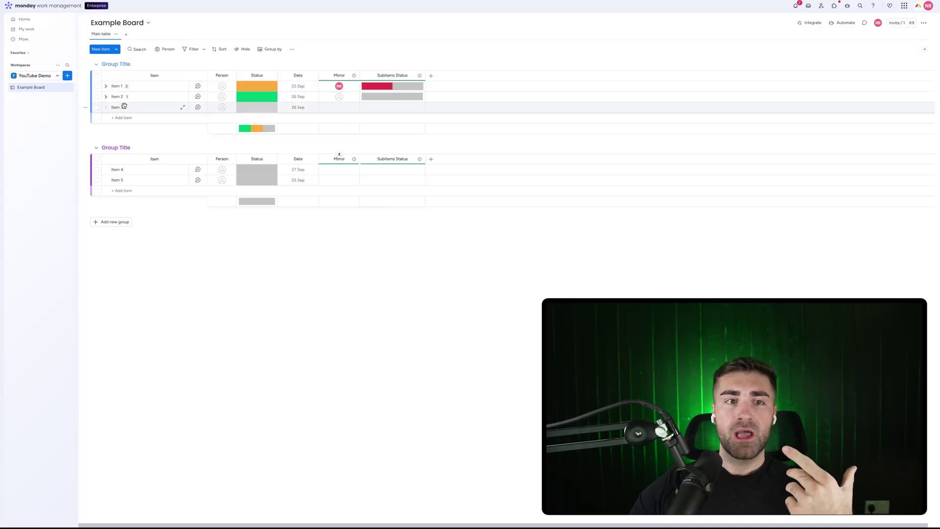
Make a teammate owner of Example Subitem #3 under Item 1.
left_click(106, 86)
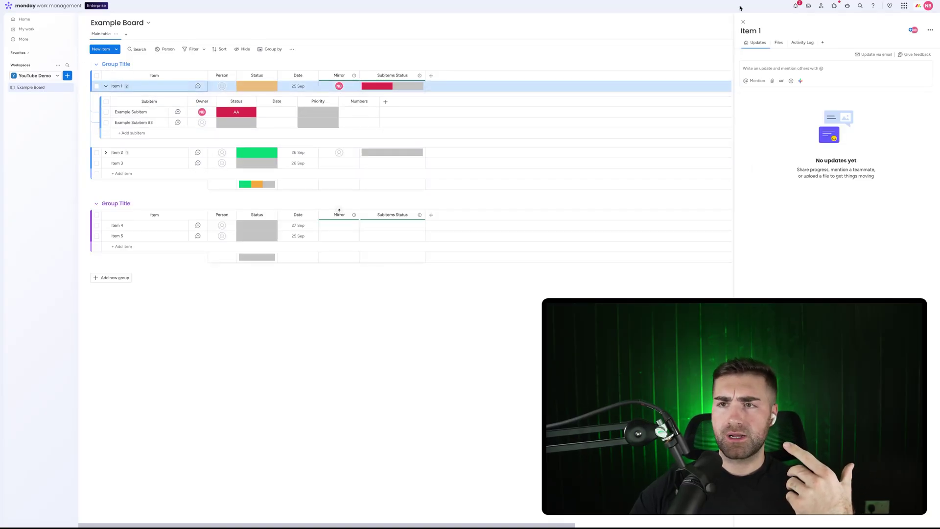
left_click(725, 27)
left_click(202, 122)
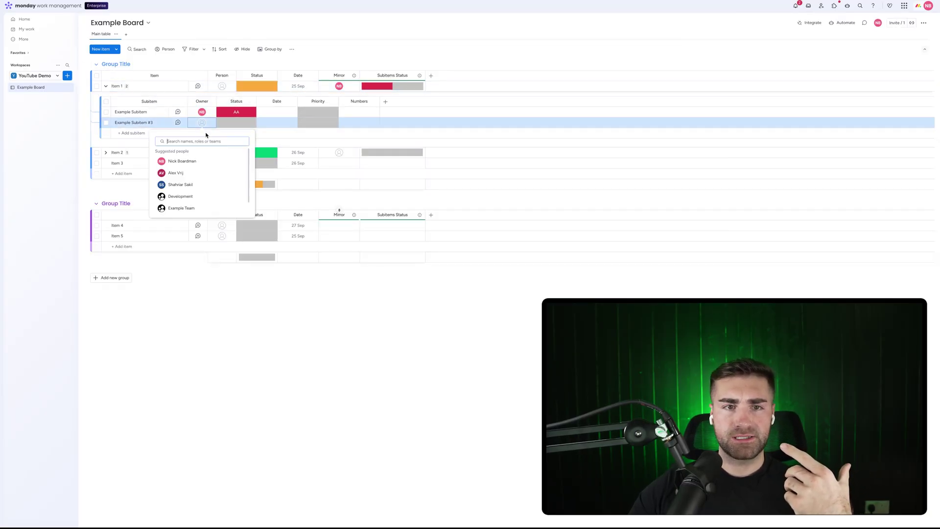
left_click(194, 173)
left_click(106, 86)
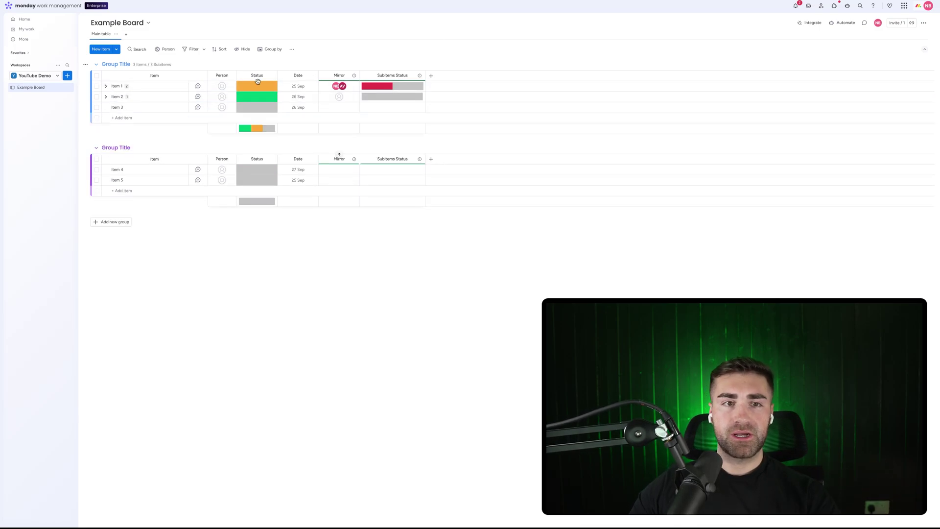
left_click(106, 86)
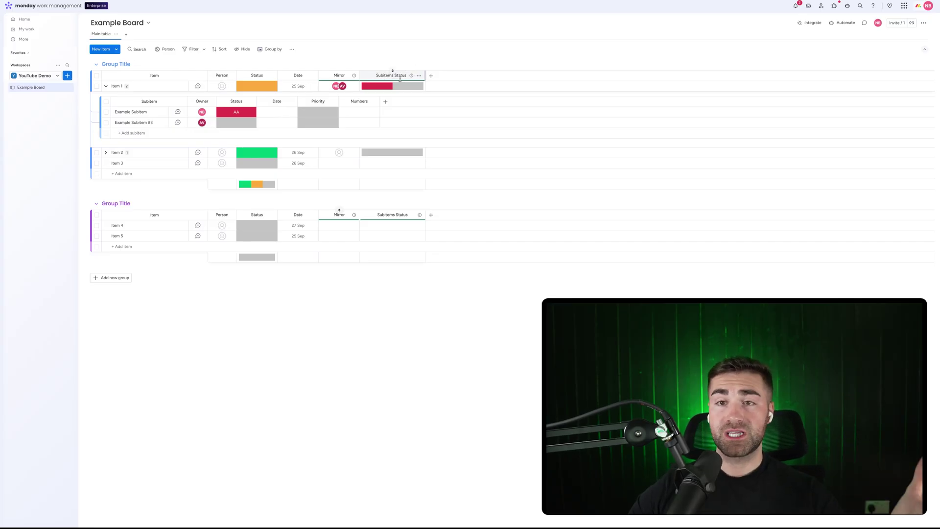
Start a new custom automation from the board's Automate Manage view.
left_click(843, 23)
left_click(483, 23)
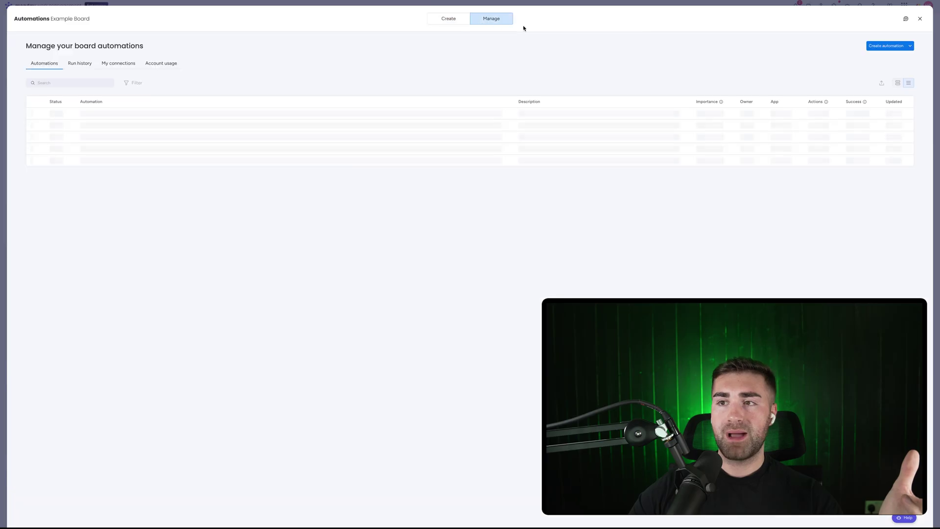
left_click(874, 46)
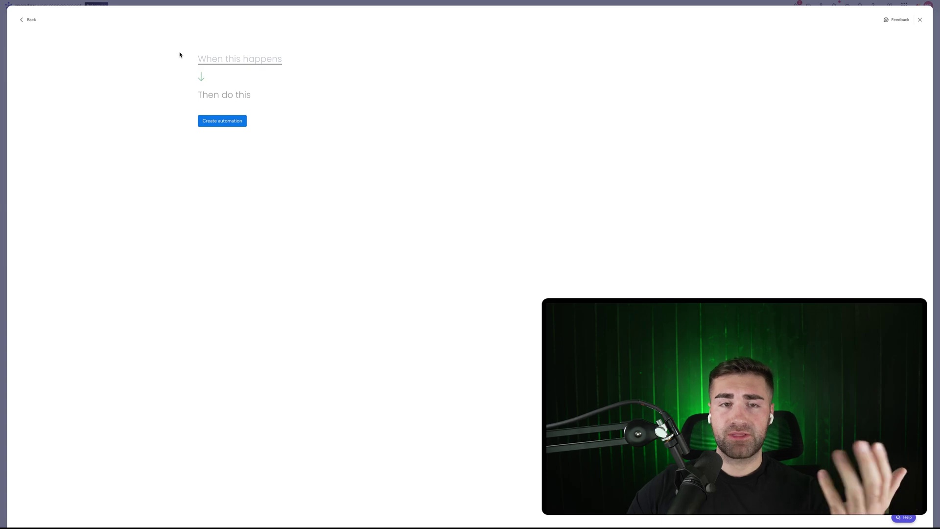
Scroll the automation trigger list down to the Subitem triggers.
left_click(209, 59)
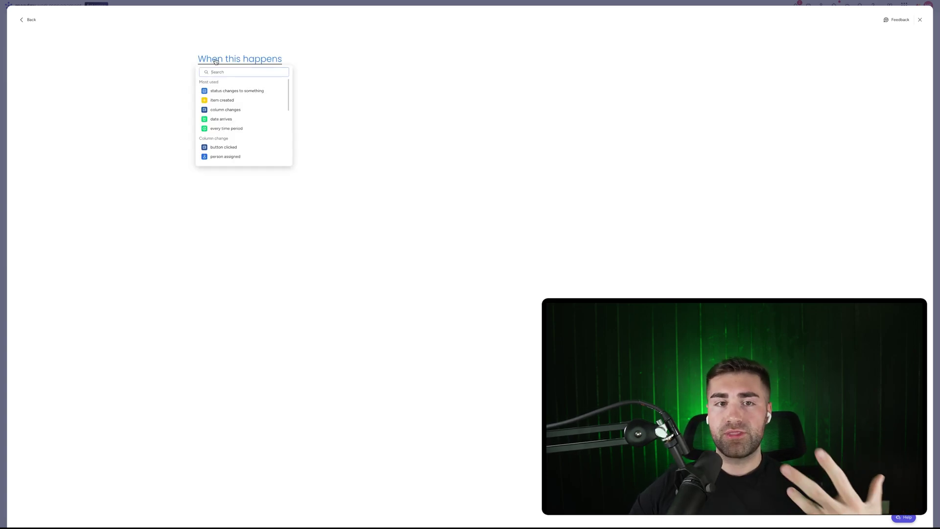
scroll(225, 105, "down", 1)
scroll(226, 104, "down", 4)
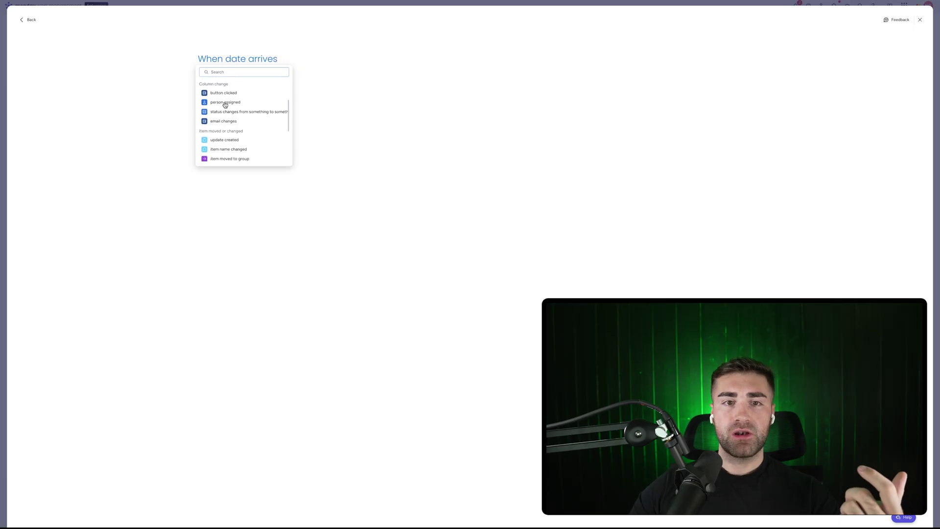
scroll(225, 105, "down", 2)
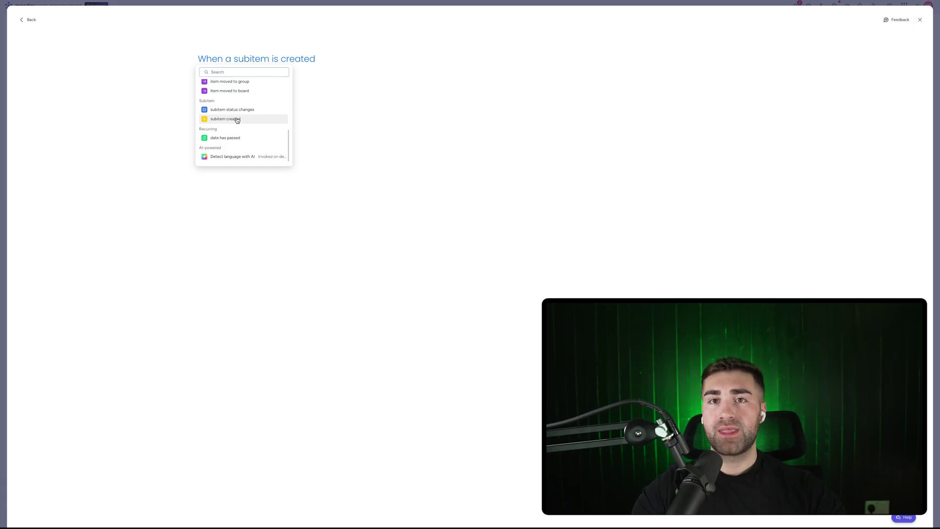
scroll(236, 119, "up", 5)
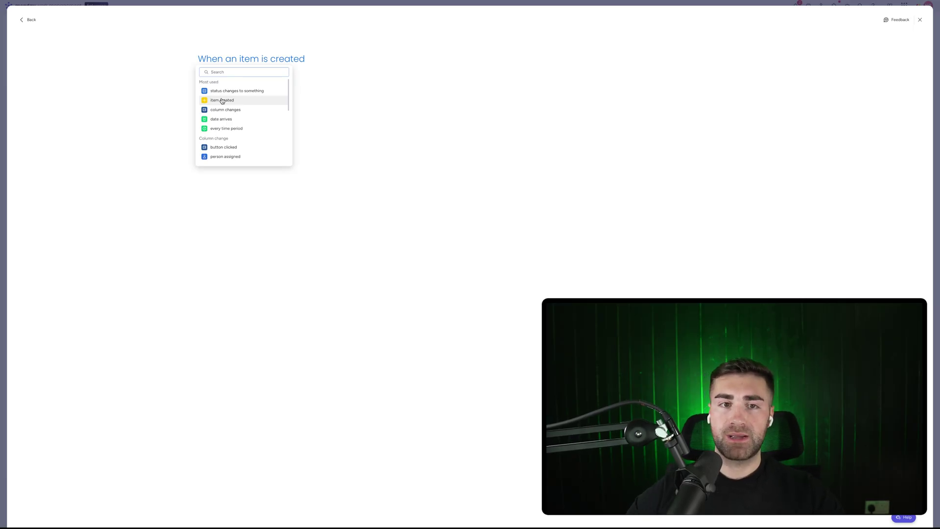
scroll(222, 101, "down", 5)
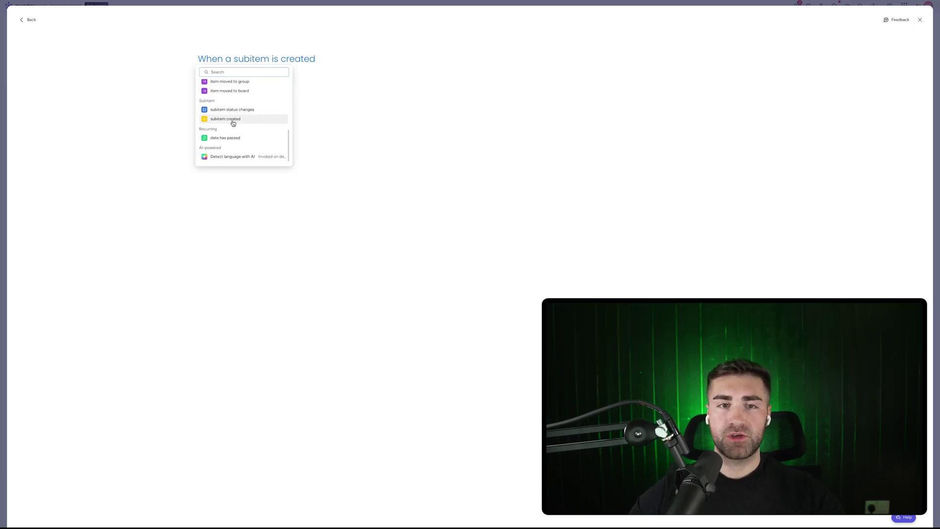
Trigger the automation on subitem creation and set the subitem Date to today.
left_click(233, 120)
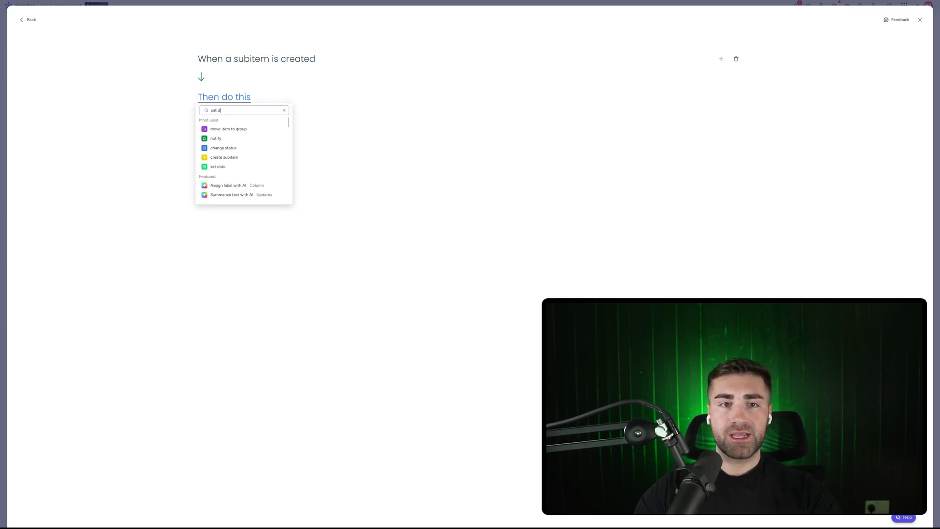
left_click(229, 128)
left_click(248, 98)
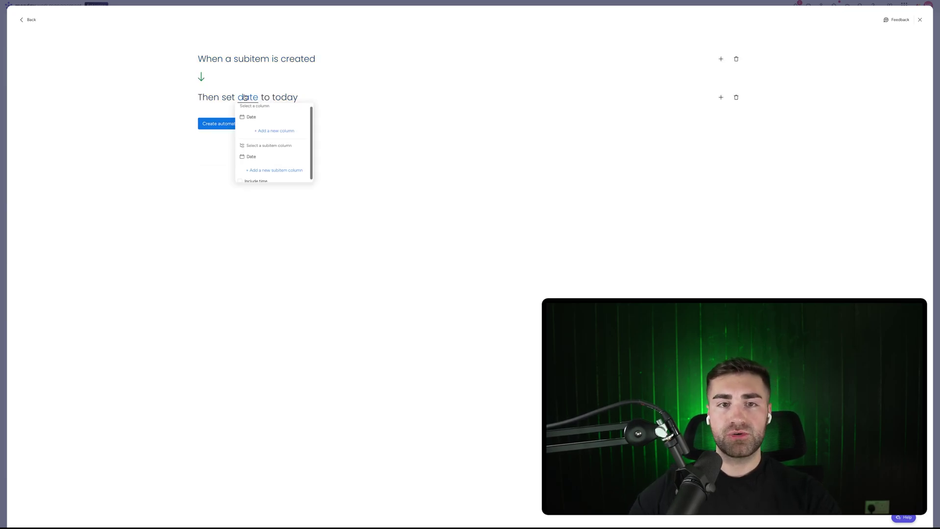
left_click(250, 157)
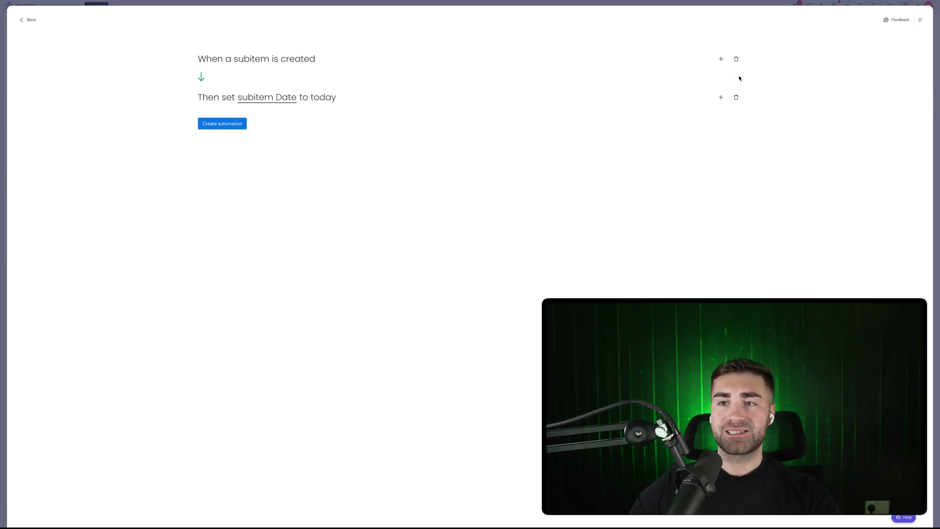
Add a second action pushing the subitem Date by 7 days.
left_click(722, 98)
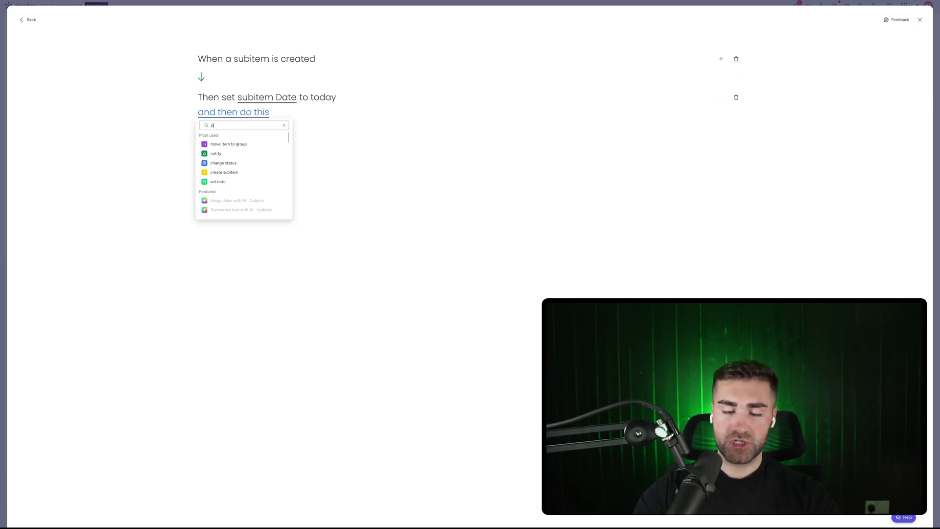
left_click(233, 145)
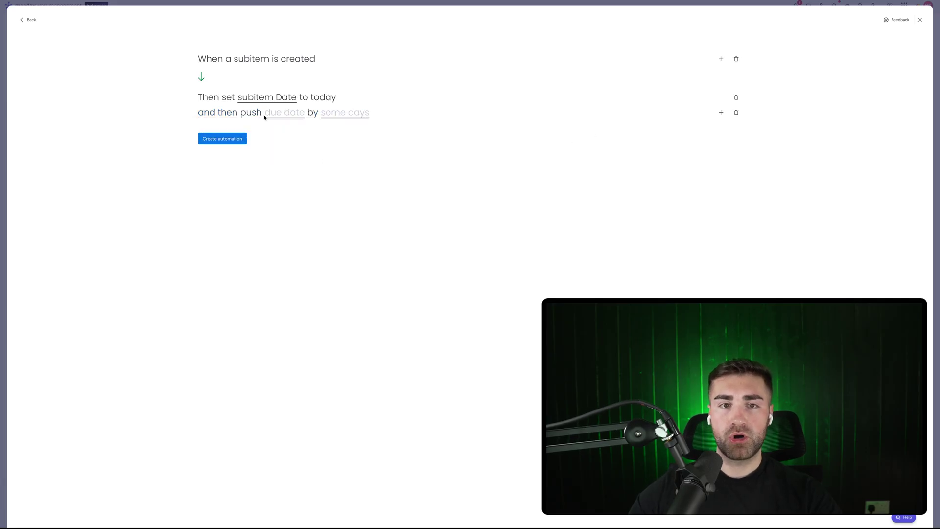
left_click(288, 115)
left_click(281, 175)
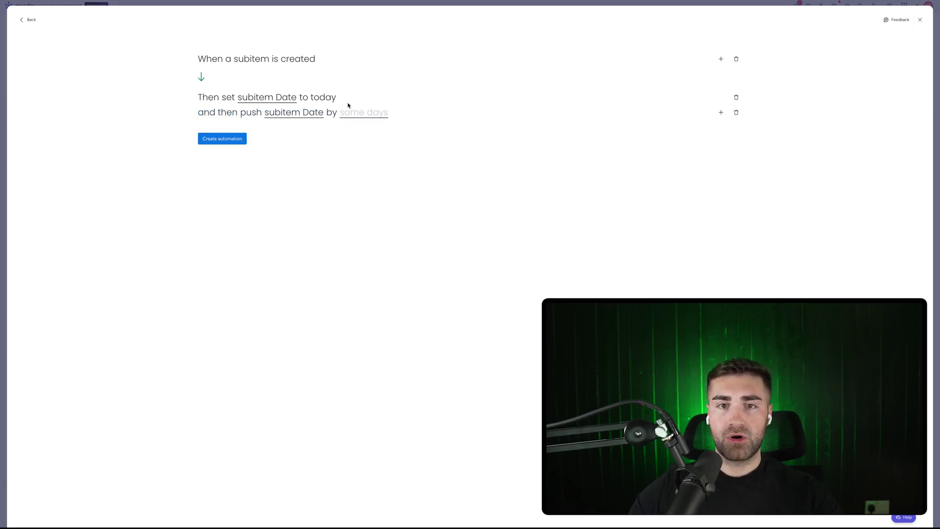
left_click(358, 115)
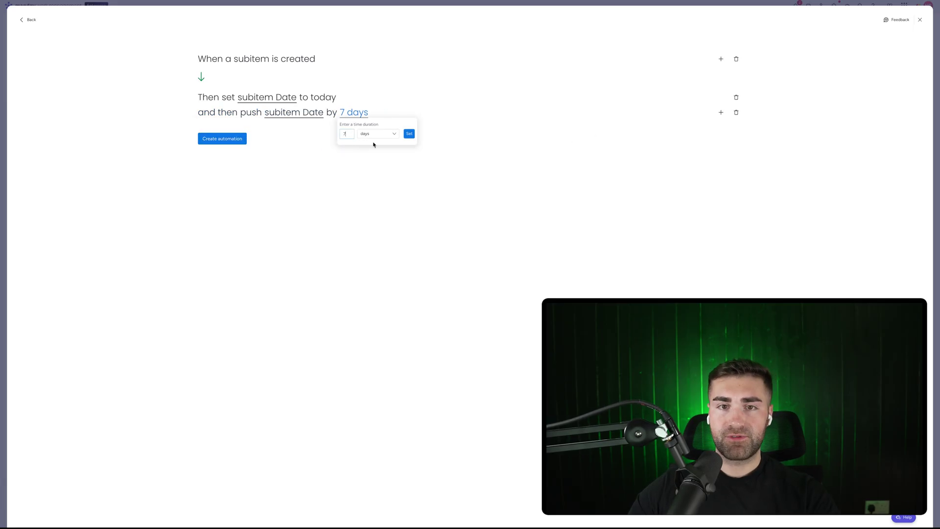
type("7")
left_click(409, 131)
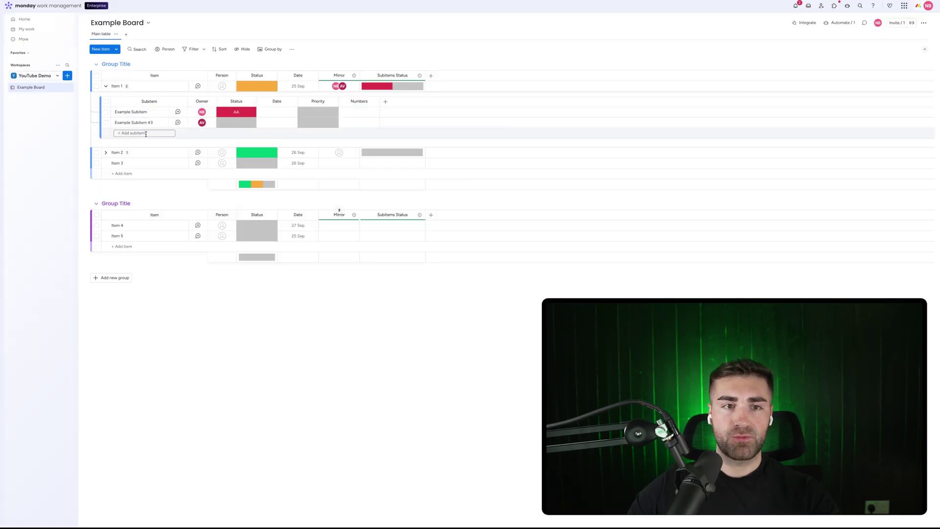
Add 'Example Subitem #4' under Item 1 and view the board's automations.
left_click(144, 133)
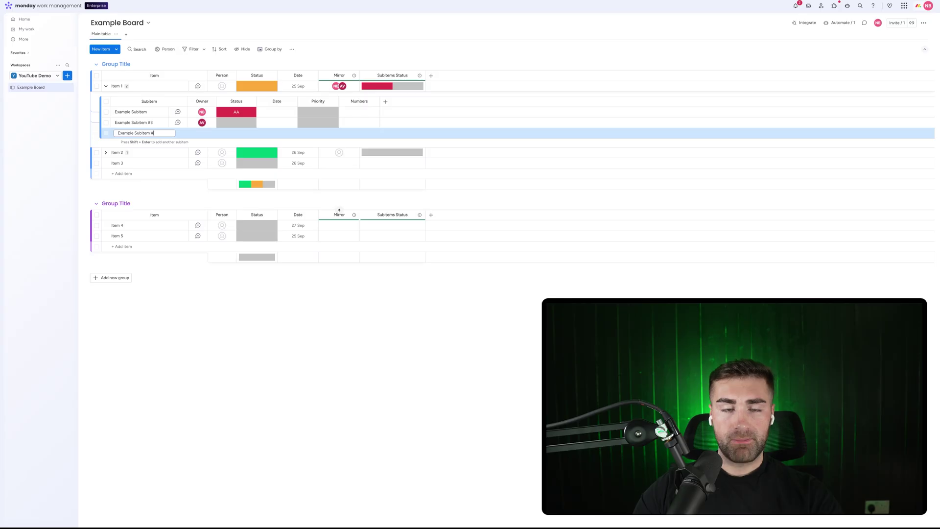
type("Example Subitem #4")
key("Return")
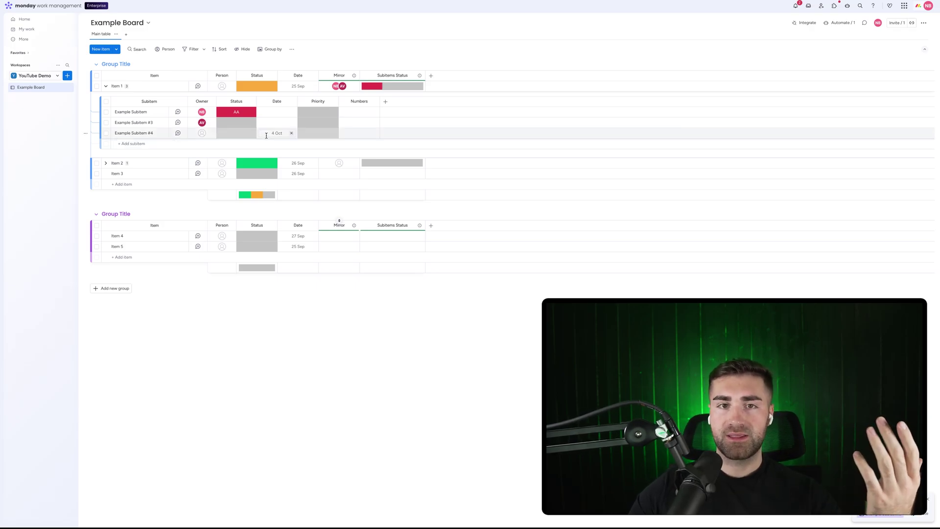
left_click(841, 23)
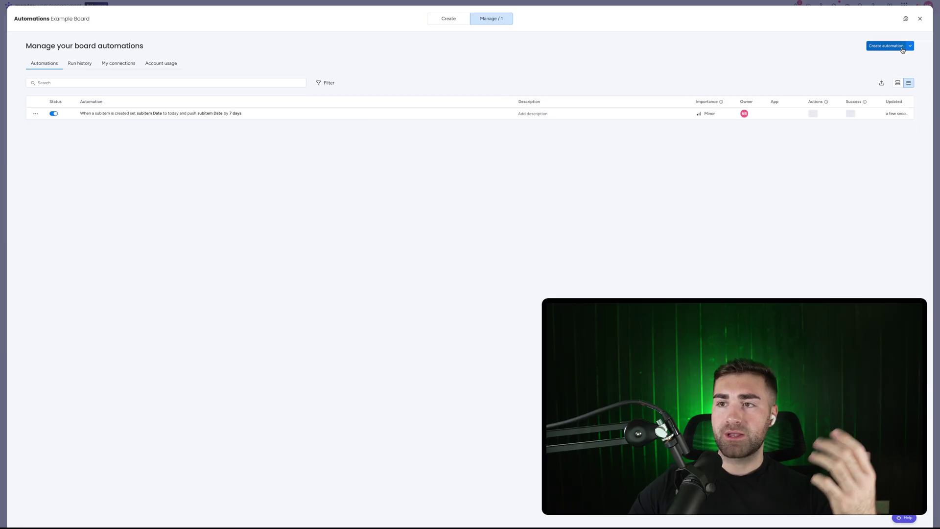
Start a new automation and try the 'status changes' trigger with its column choice.
left_click(886, 46)
left_click(204, 59)
scroll(238, 113, "down", 3)
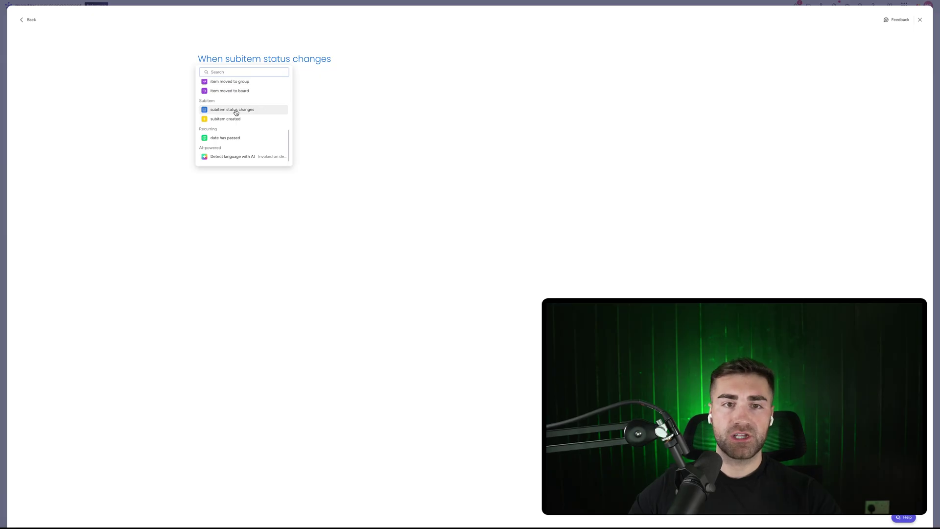
scroll(236, 112, "up", 5)
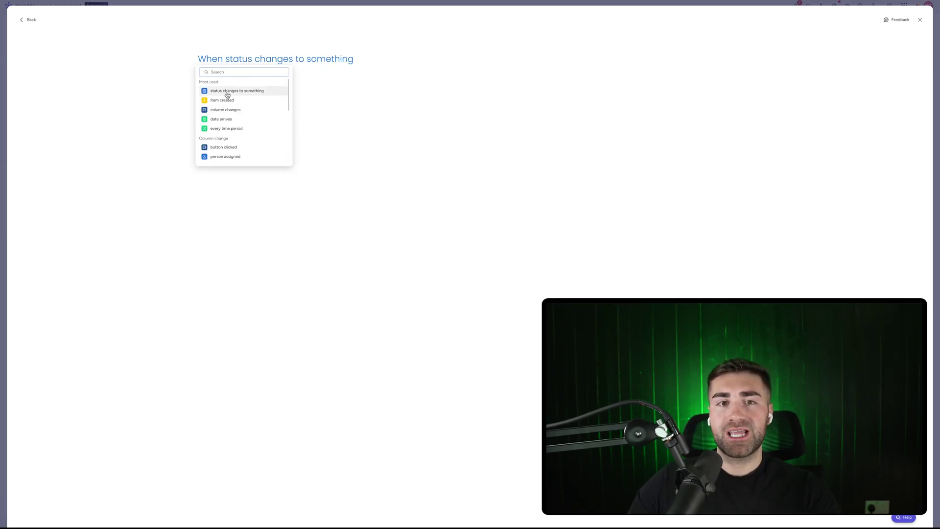
left_click(227, 91)
left_click(234, 60)
scroll(244, 110, "down", 1)
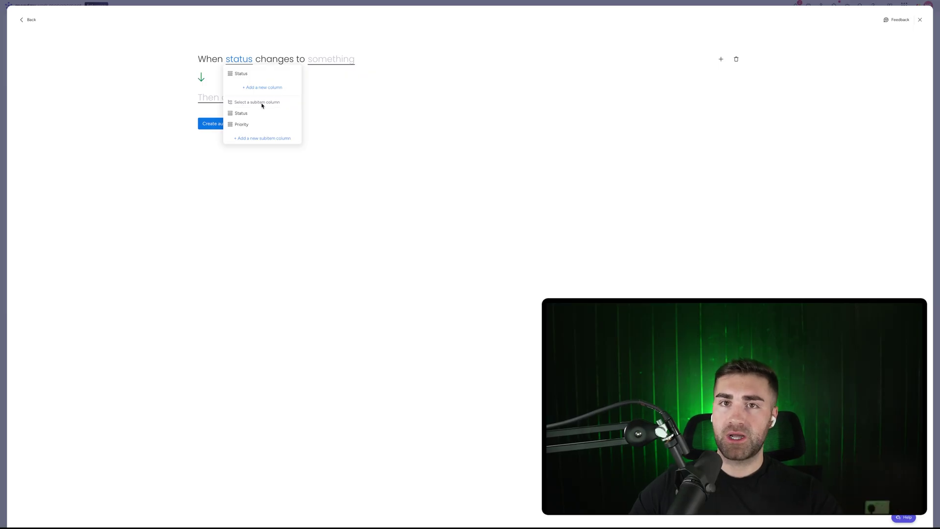
Remove that trigger, then try the 'date arrives' trigger and dismiss its date column choices.
left_click(736, 59)
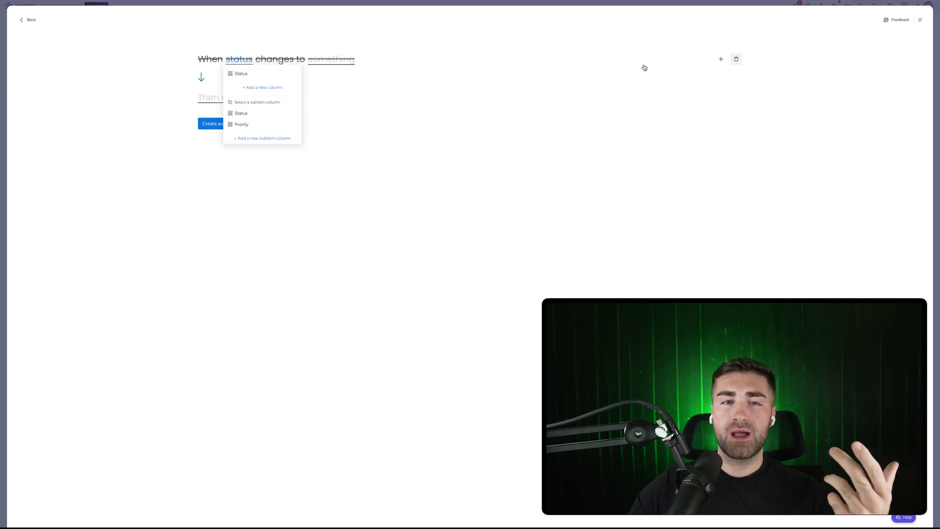
left_click(263, 60)
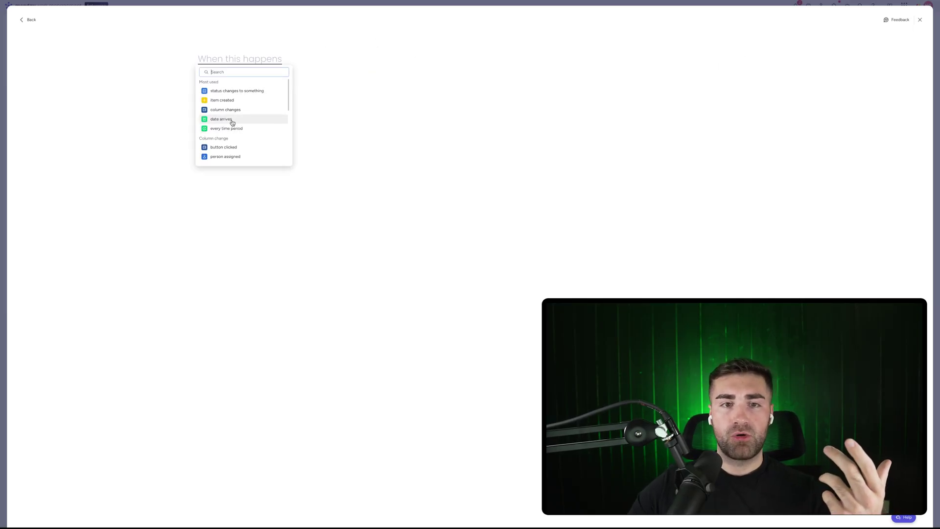
left_click(233, 122)
left_click(236, 60)
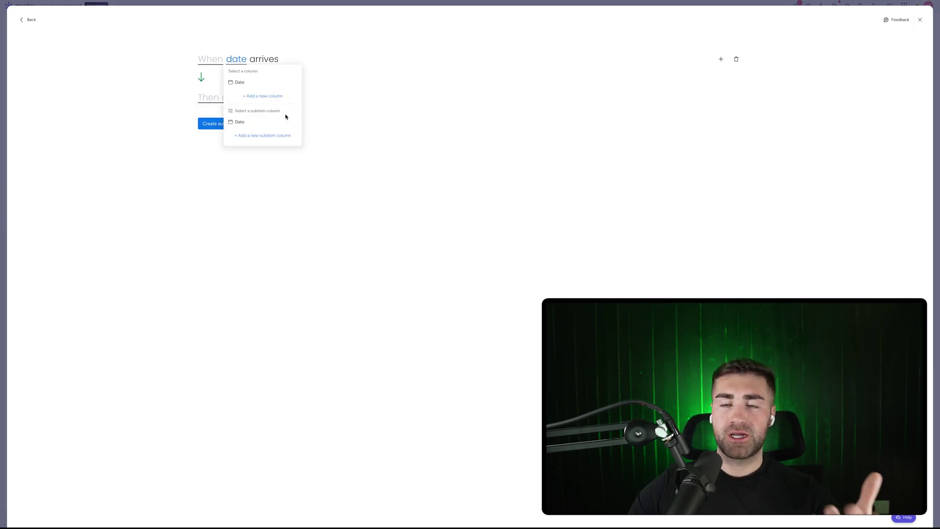
left_click(415, 119)
Remove the date-arrives trigger, browse the trigger list, and try then discard 'item created'.
left_click(736, 60)
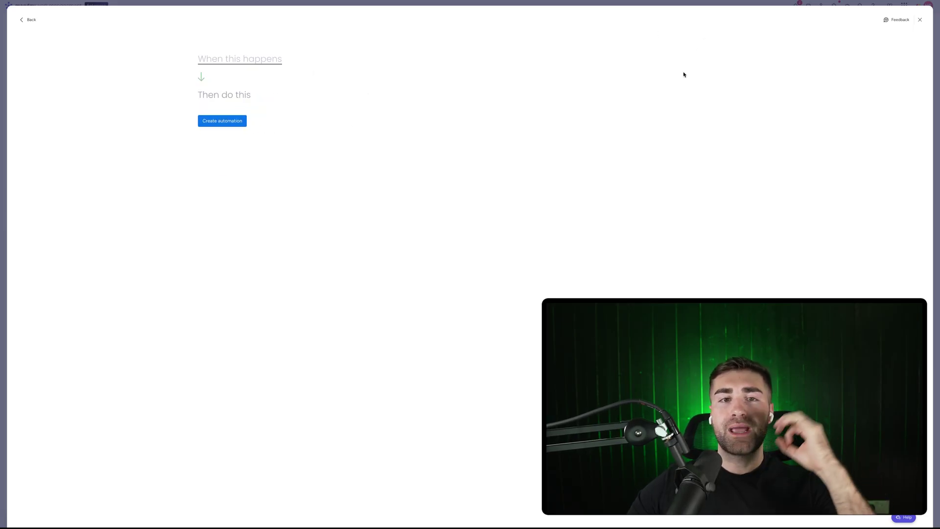
left_click(277, 59)
scroll(256, 116, "down", 5)
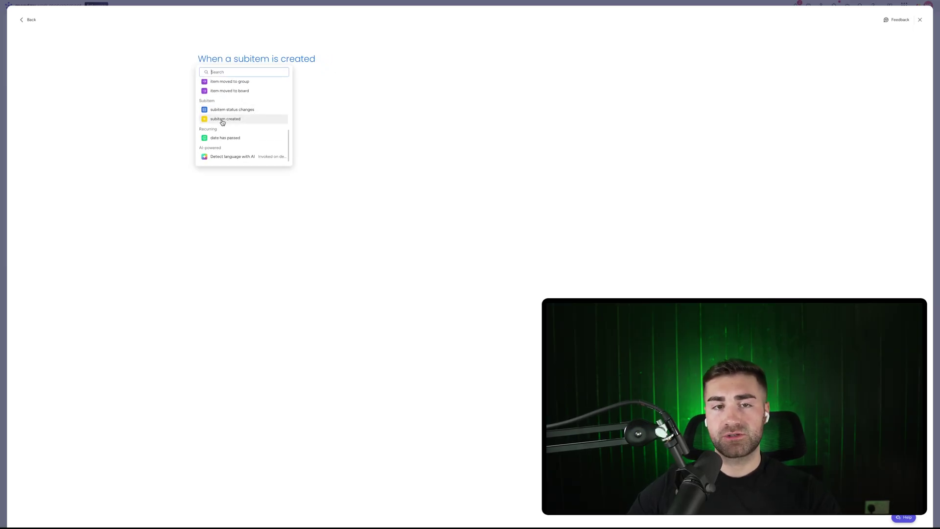
scroll(223, 122, "up", 5)
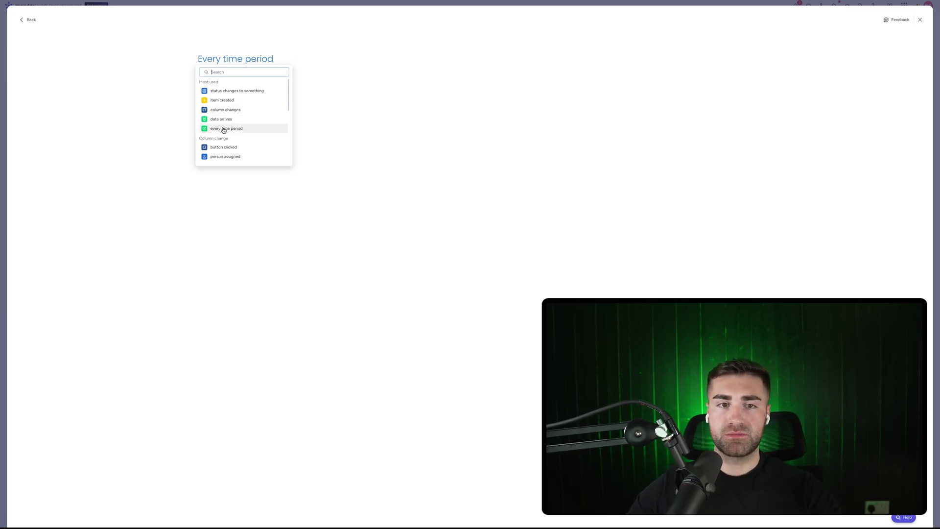
scroll(223, 129, "down", 1)
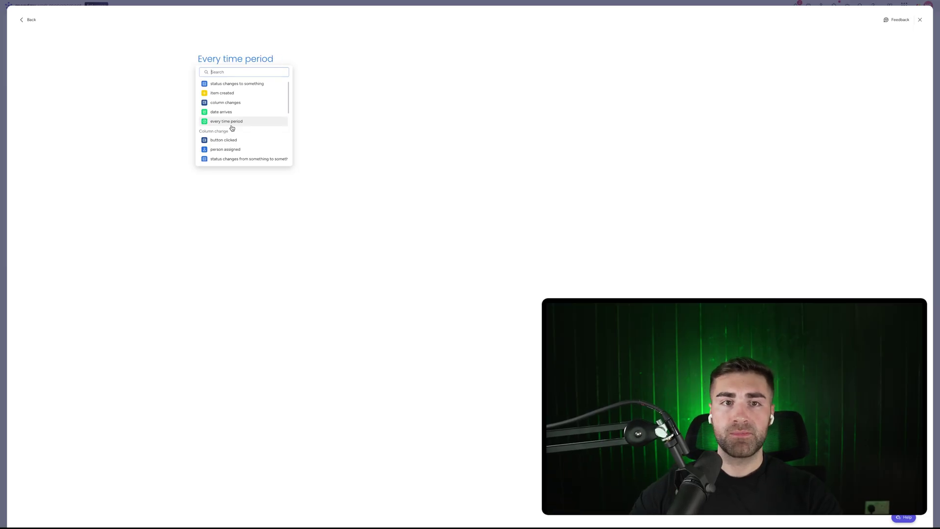
scroll(215, 100, "up", 1)
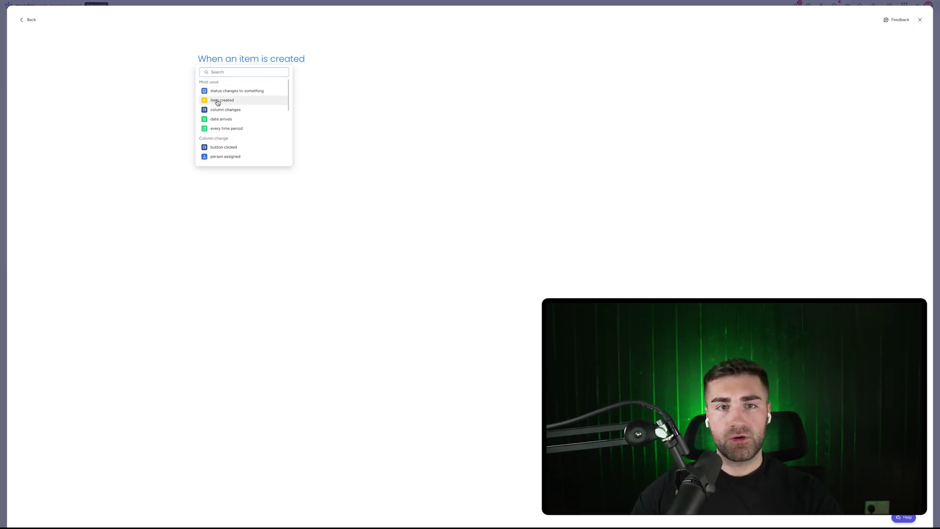
left_click(218, 101)
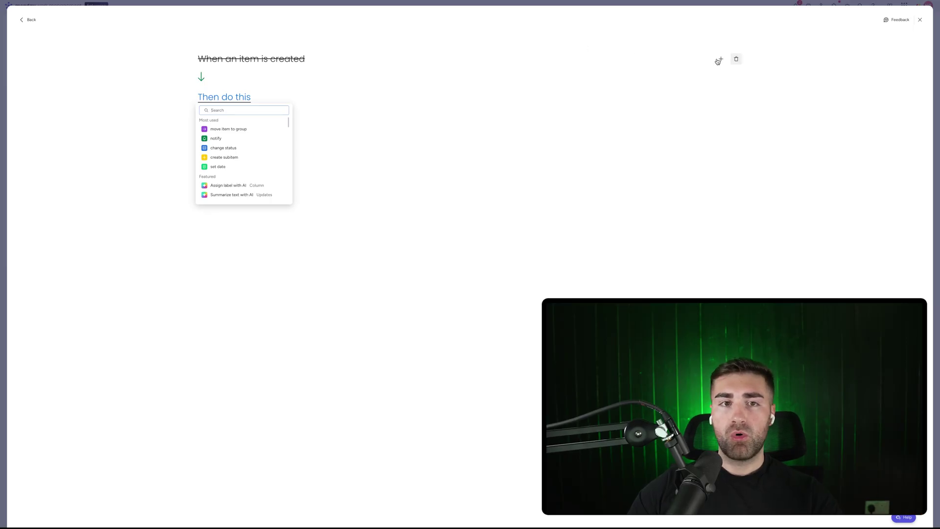
left_click(264, 62)
Set the trigger to 'When Status changes to AA'.
left_click(226, 93)
left_click(239, 61)
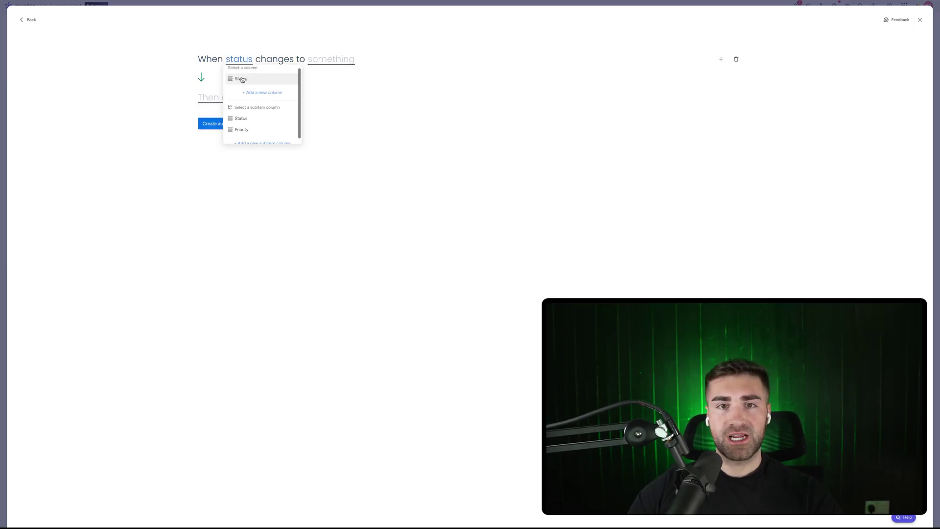
left_click(242, 79)
left_click(319, 61)
left_click(324, 95)
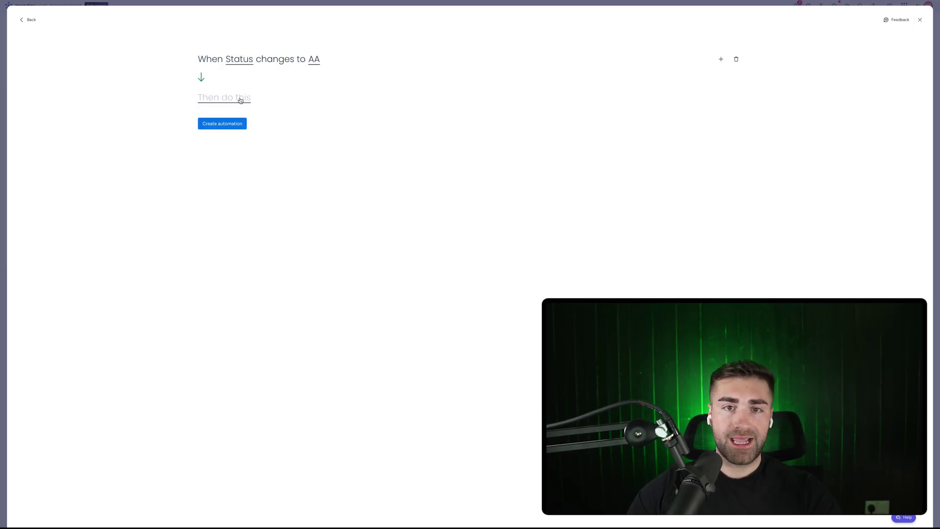
left_click(240, 99)
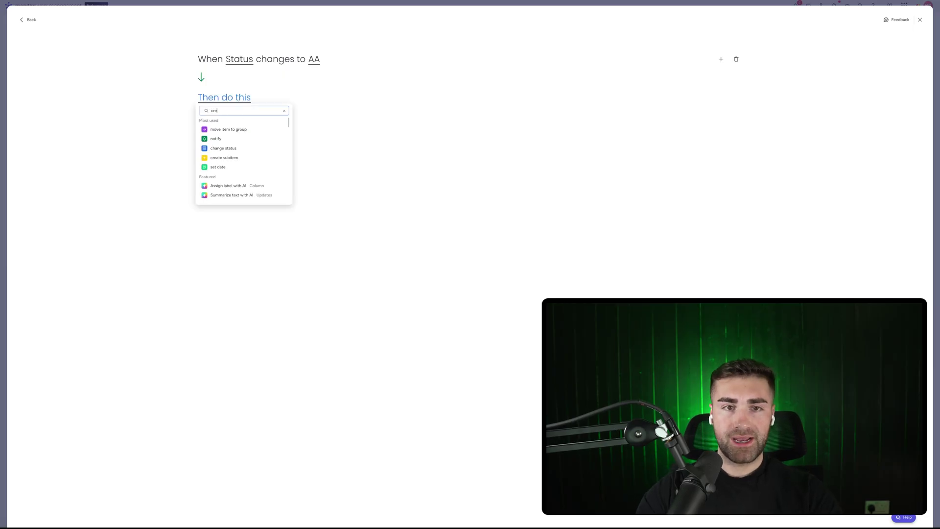
Search the actions for 'subitem' and choose 'create subitem'.
double_click(241, 109)
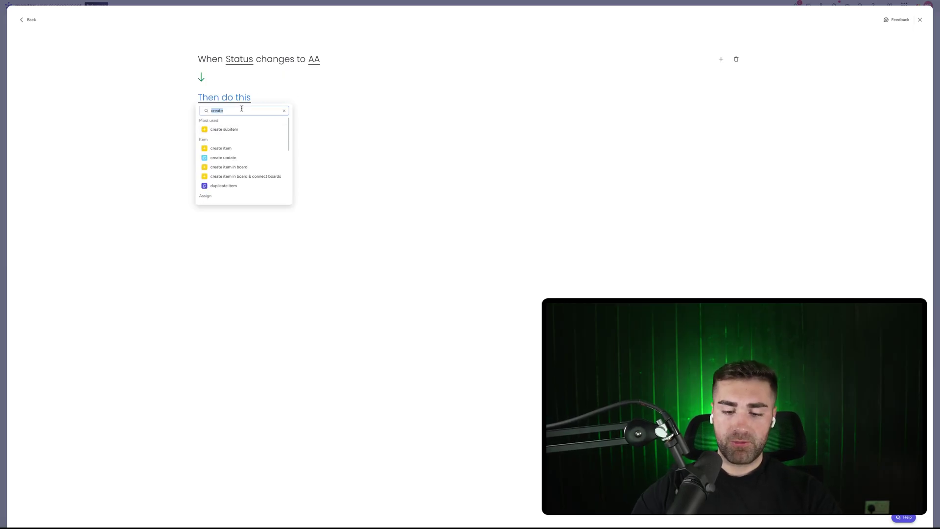
type("subitem")
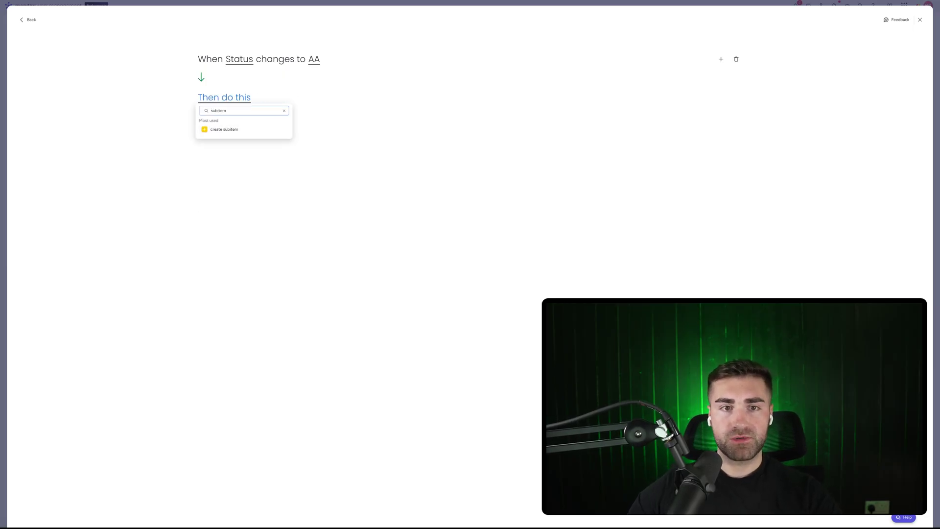
left_click(234, 130)
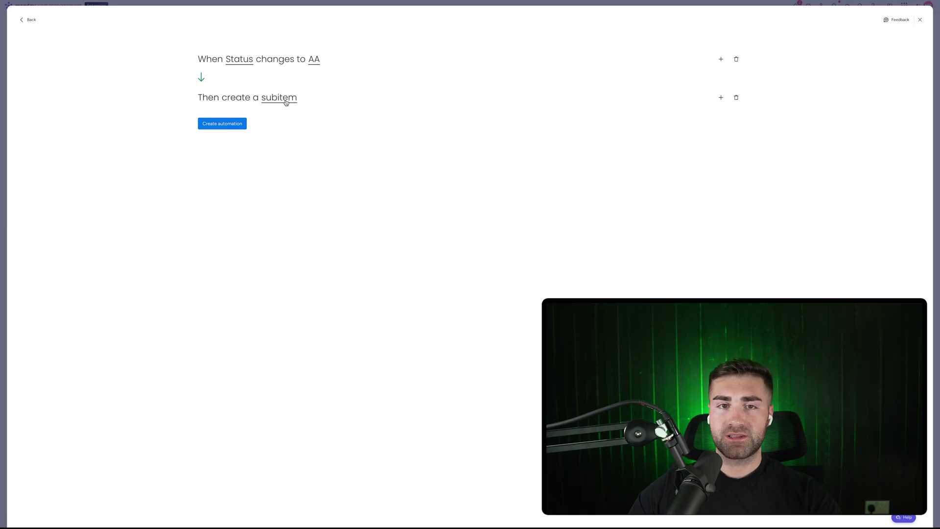
Name the subitem the automation creates 'Example Subitem #5'.
left_click(283, 100)
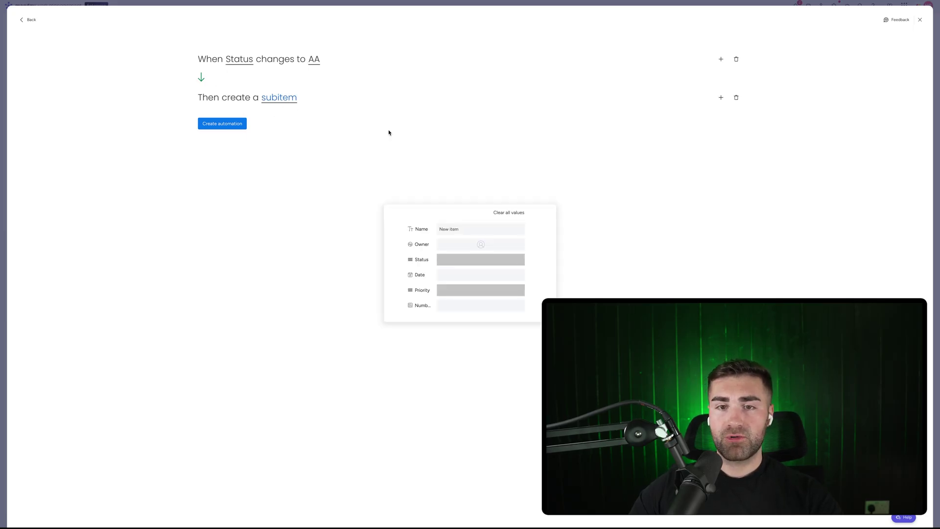
left_click(463, 227)
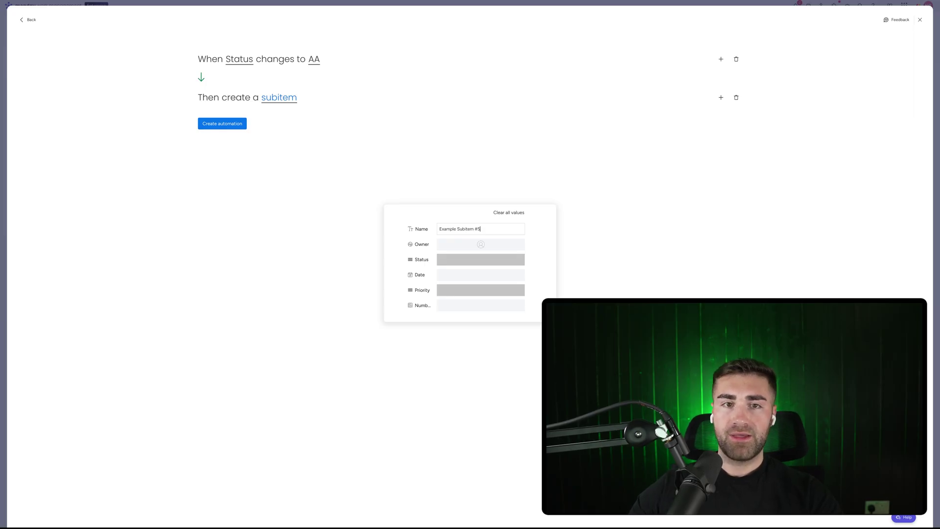
type("Example Subitem #5")
left_click(380, 138)
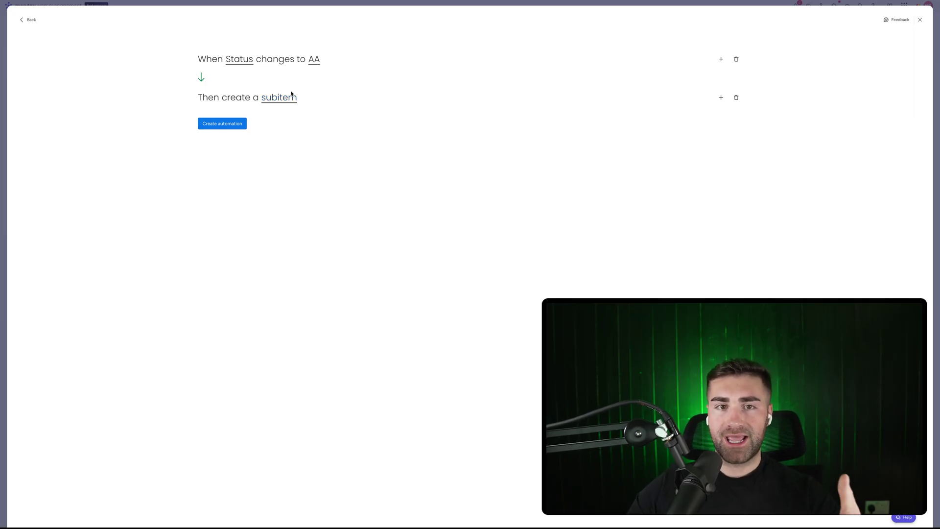
Preset the subitem's owner to the first suggested person, Status AA and Priority Critical.
left_click(274, 100)
left_click(463, 248)
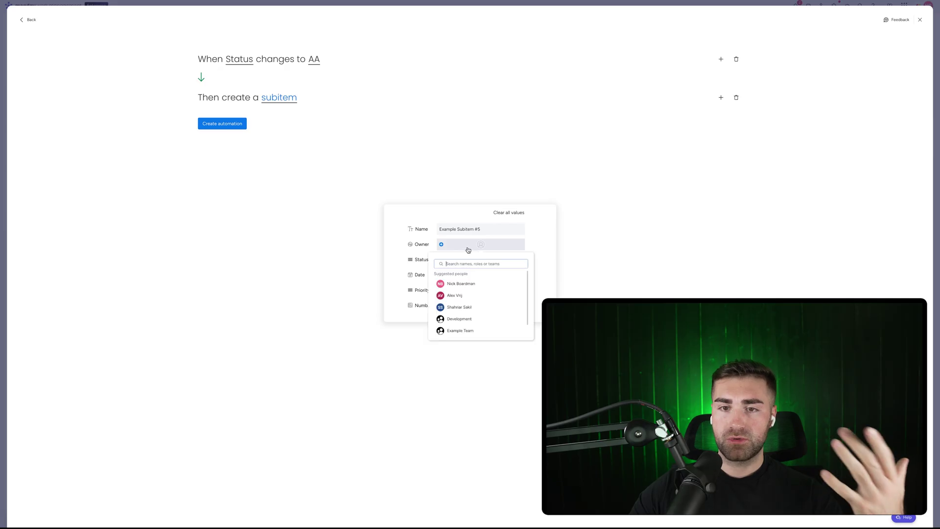
left_click(461, 283)
left_click(511, 260)
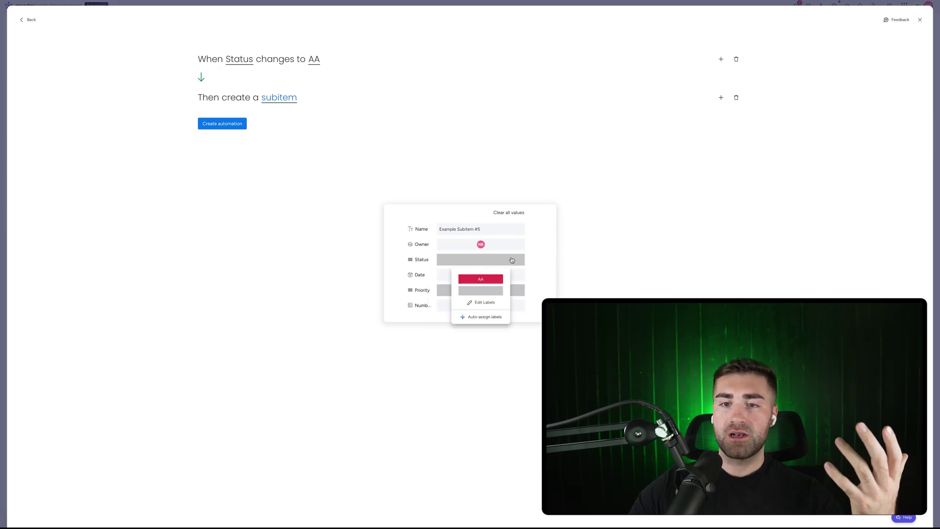
left_click(481, 278)
left_click(479, 289)
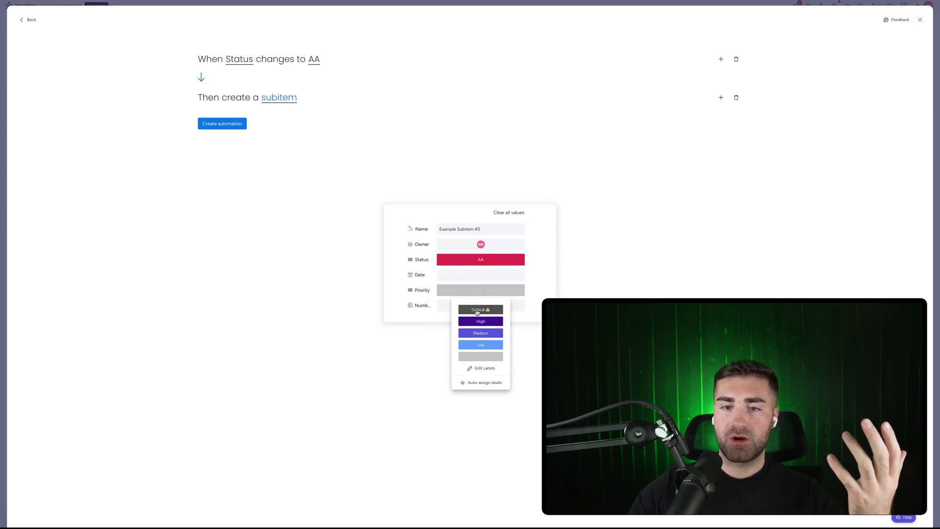
left_click(480, 308)
left_click(293, 191)
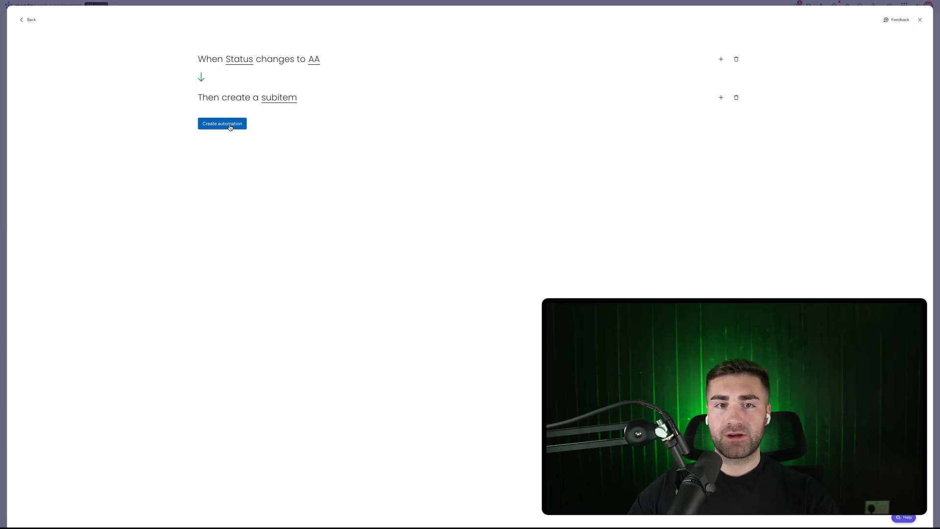
left_click(275, 100)
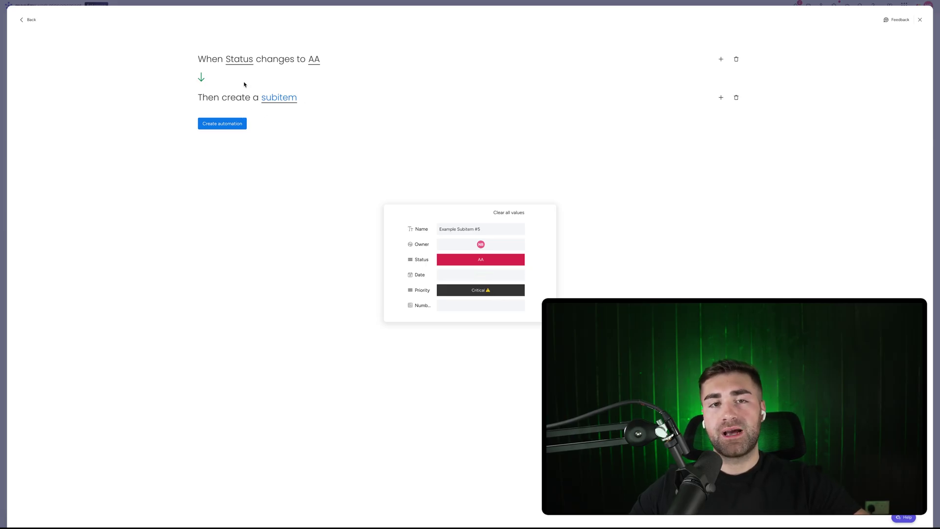
Create the automation, return to the board, and set Item 1's Status to AA to trigger it.
left_click(226, 124)
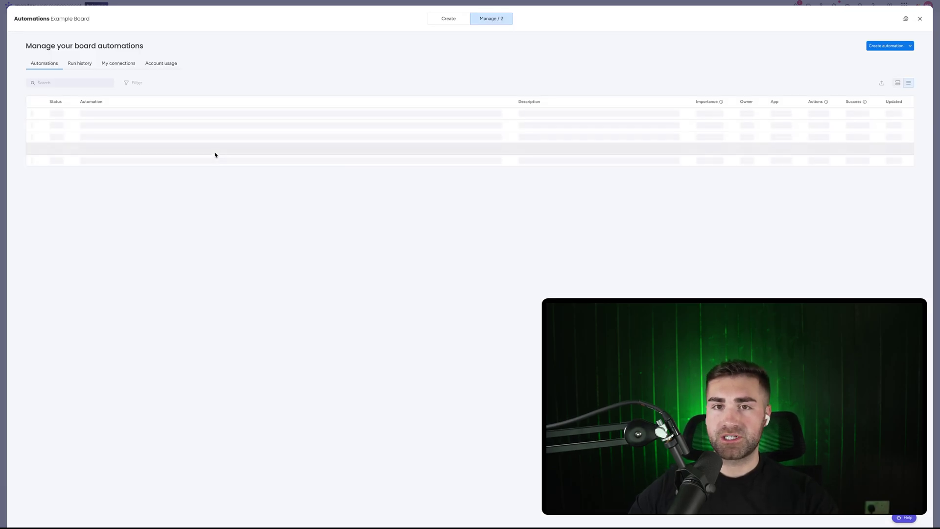
key("Escape")
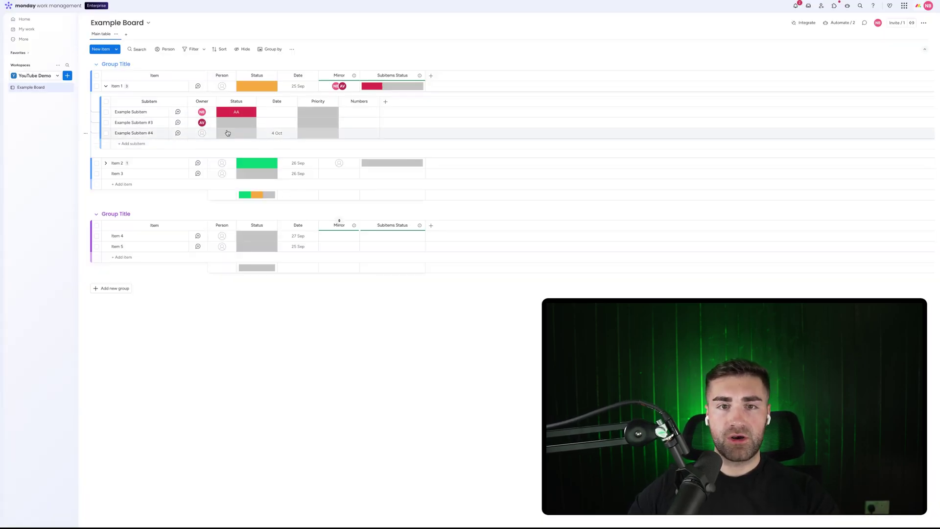
left_click(265, 87)
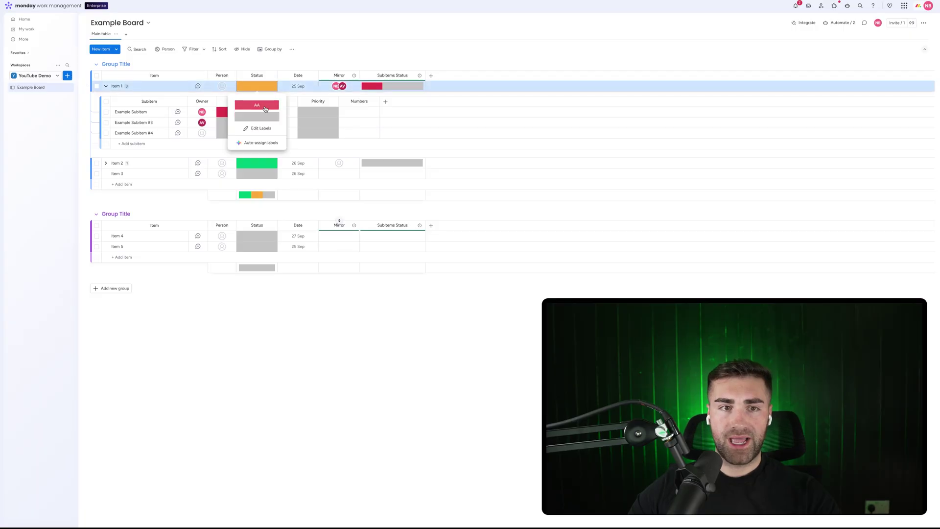
left_click(256, 105)
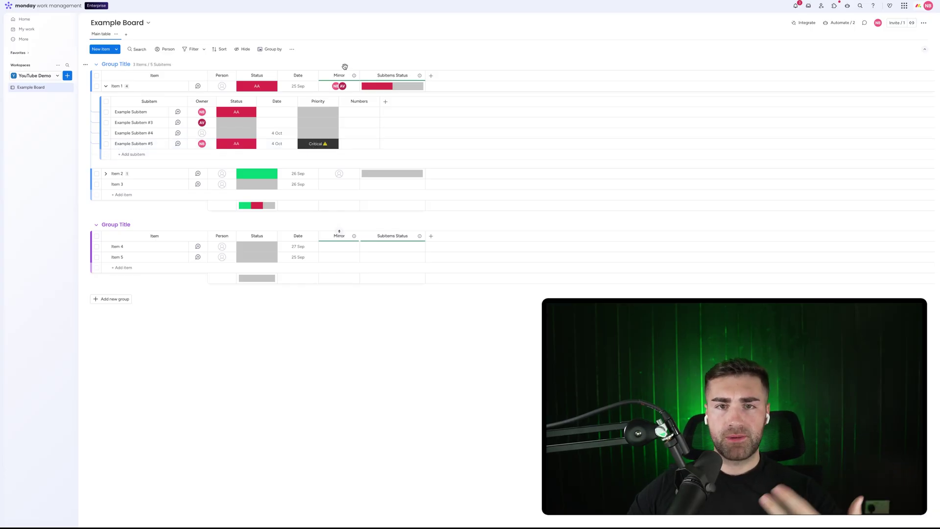
Add a Connect boards column to the subitems, previewing a two-way Projects link without connecting it.
left_click(385, 103)
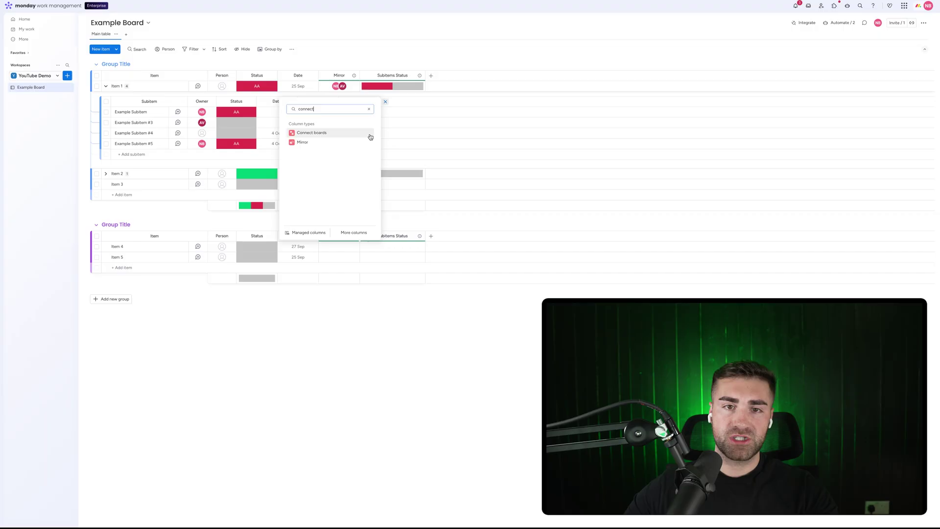
left_click(342, 132)
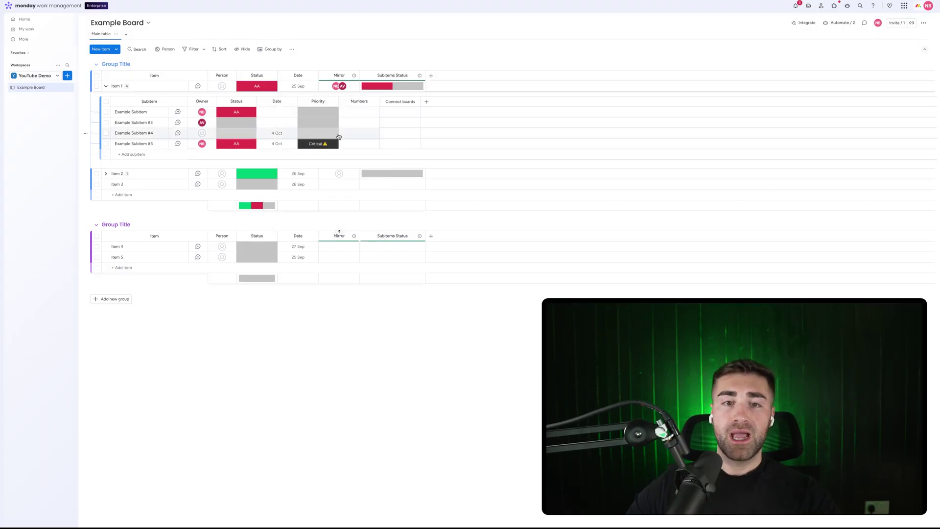
left_click(479, 179)
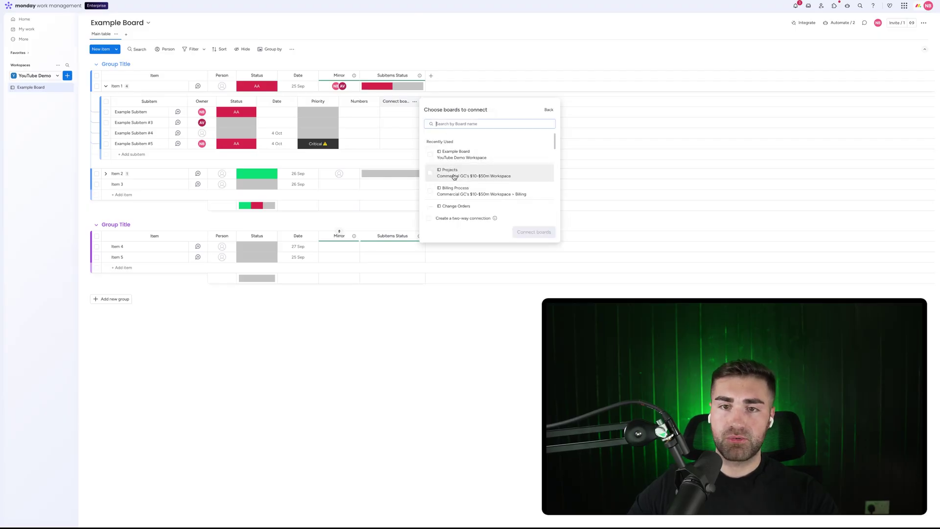
left_click(455, 176)
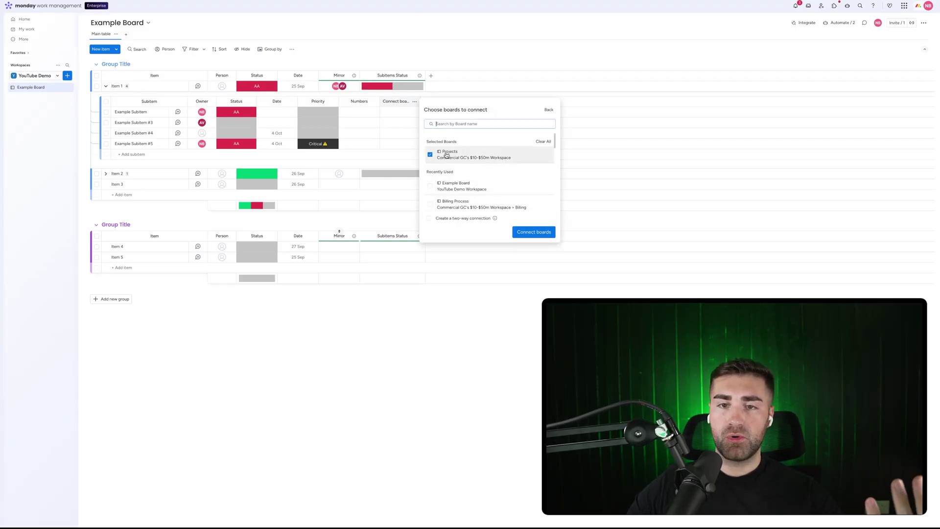
left_click(449, 218)
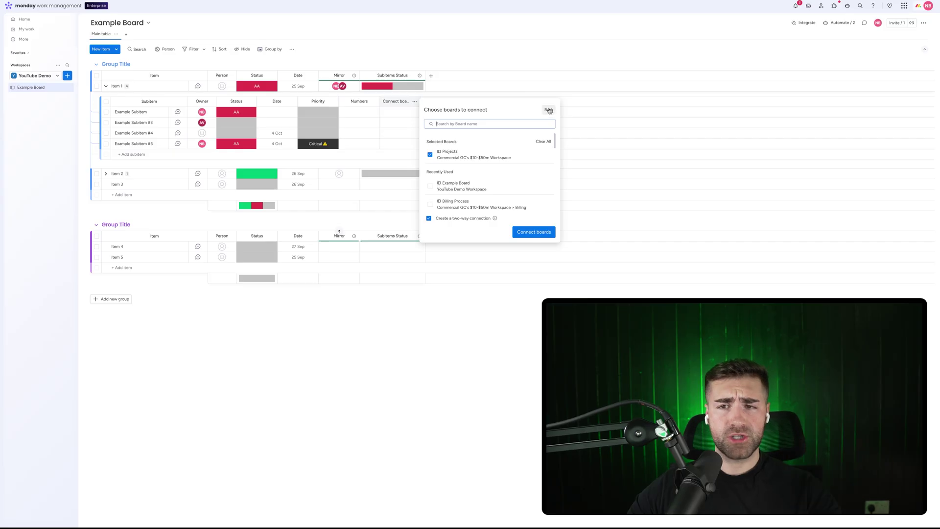
left_click(548, 110)
left_click(453, 58)
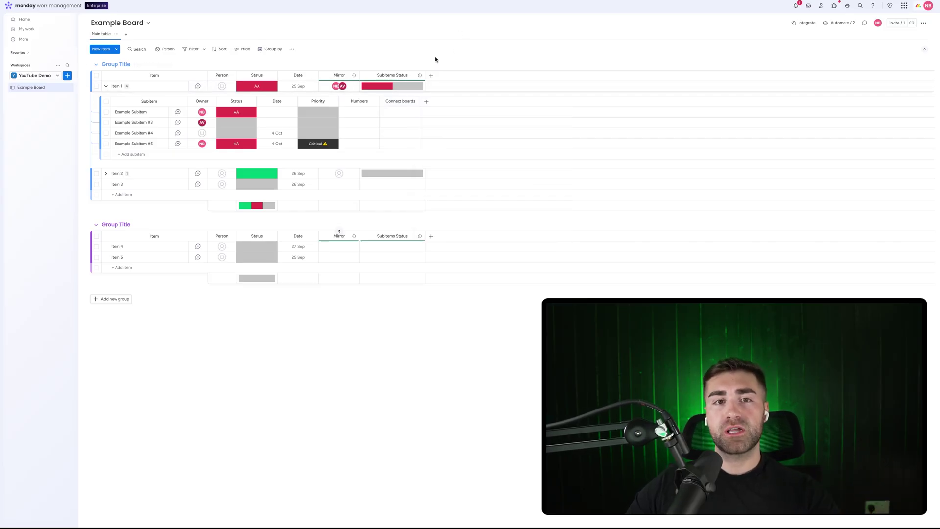
Filter the board to subitems whose Owner is Me and review Item 1's results.
left_click(204, 51)
left_click(222, 93)
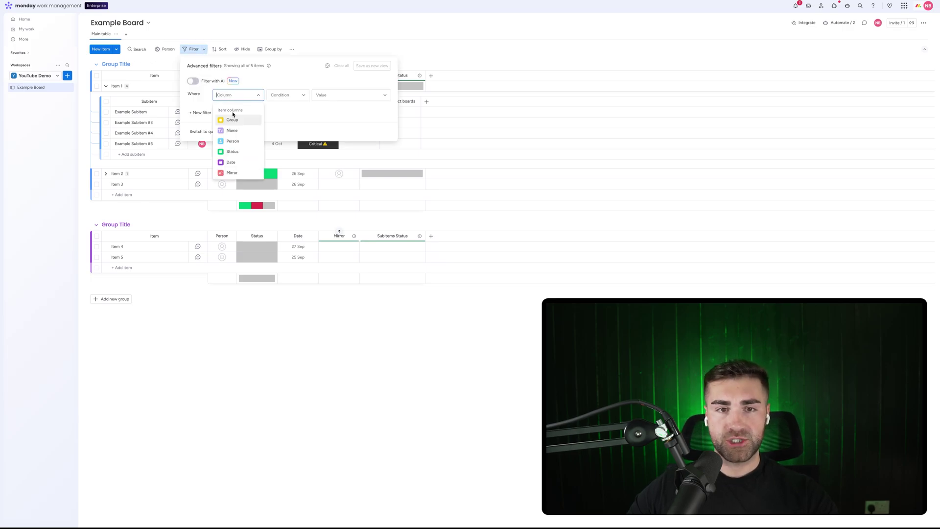
scroll(234, 142, "down", 5)
scroll(235, 147, "up", 2)
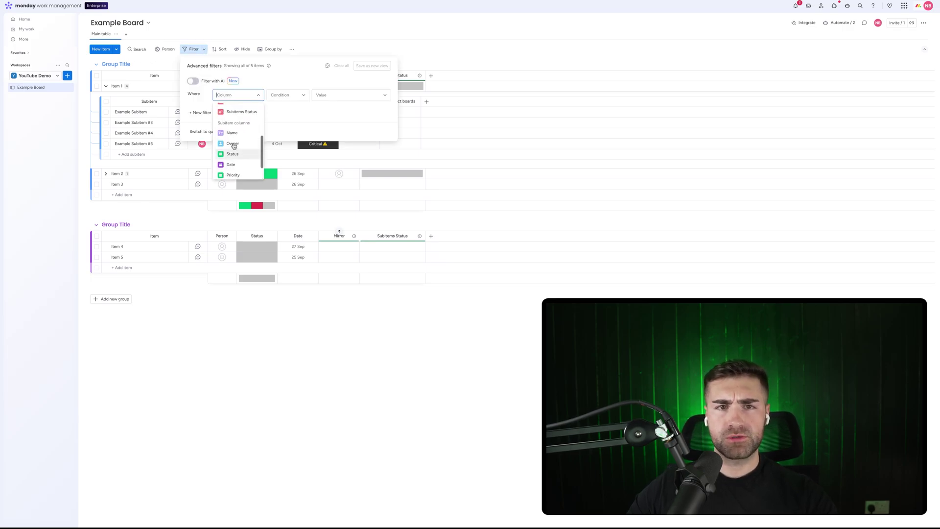
left_click(237, 145)
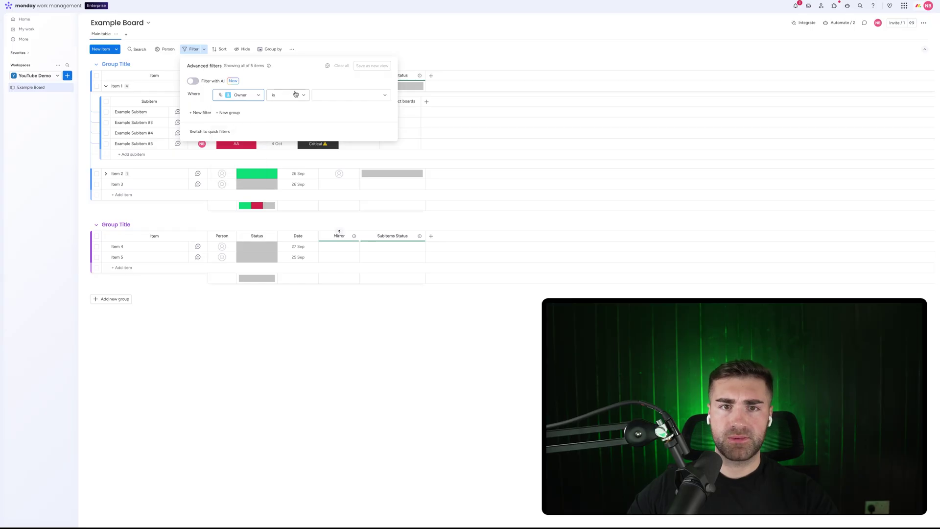
left_click(348, 95)
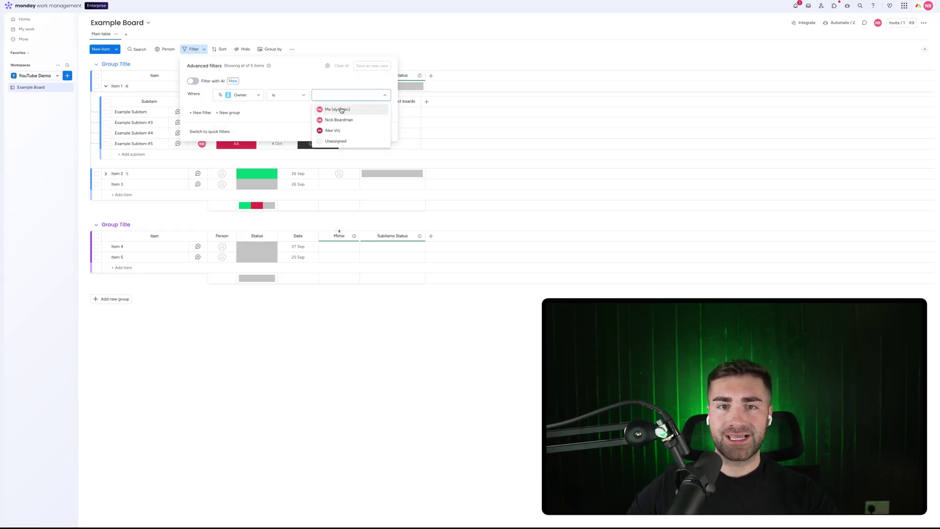
left_click(341, 109)
left_click(470, 34)
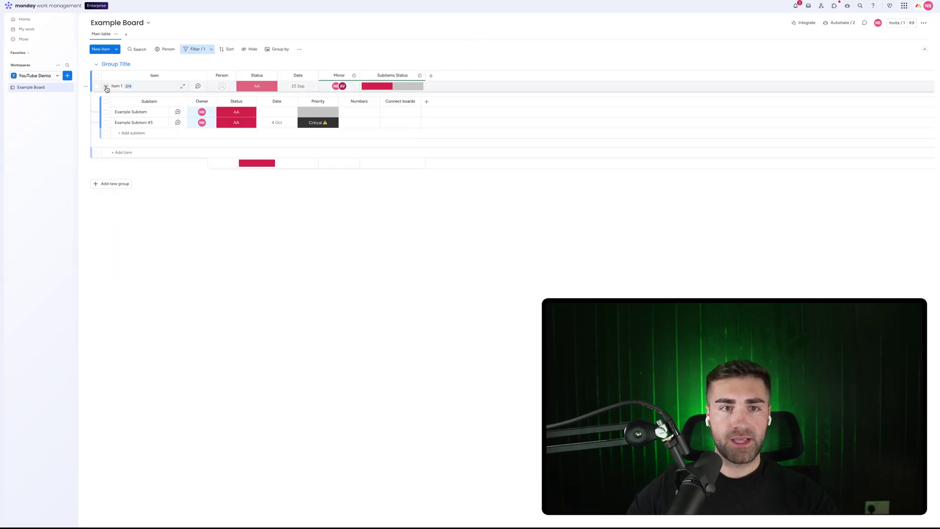
left_click(106, 87)
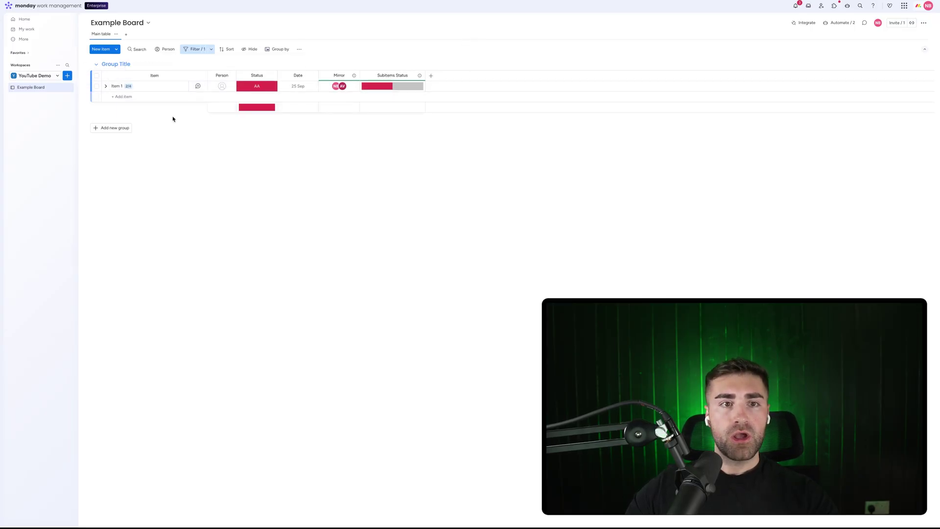
left_click(105, 86)
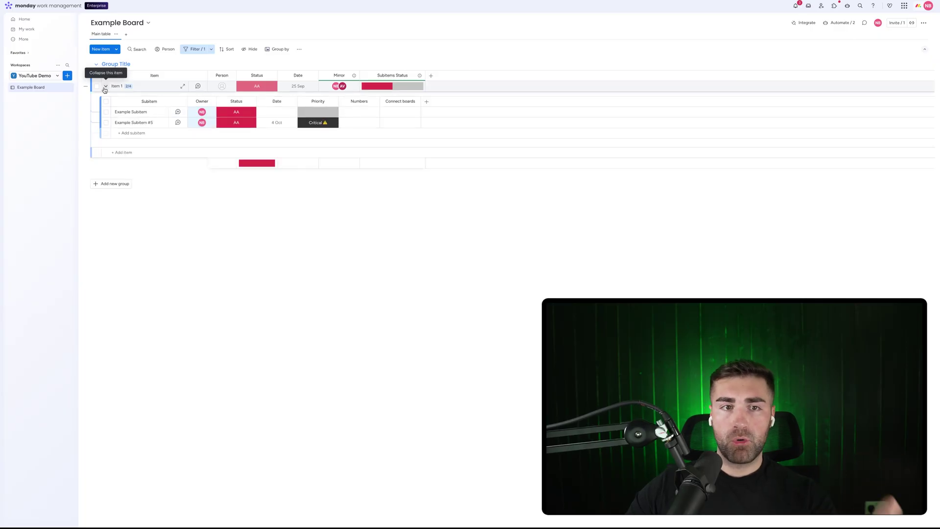
Add a second filter condition requiring Priority is Critical.
left_click(211, 50)
left_click(219, 113)
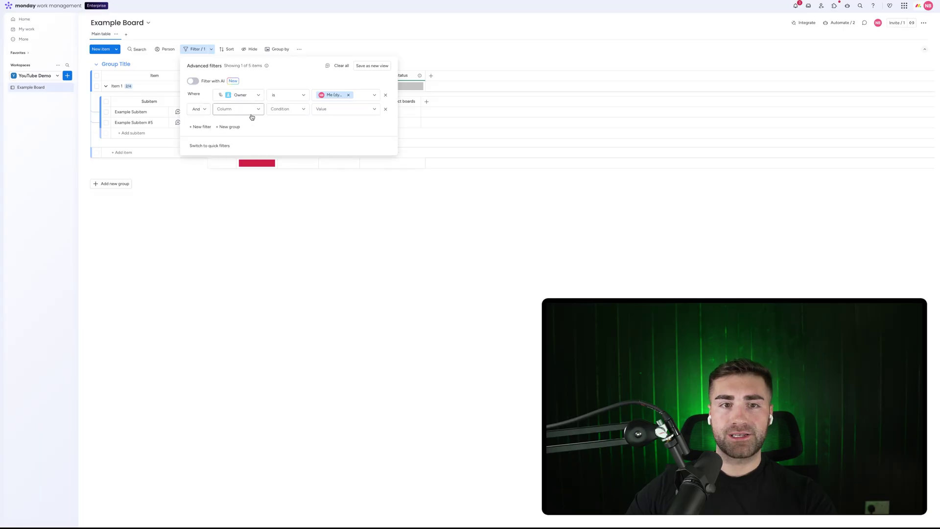
left_click(251, 111)
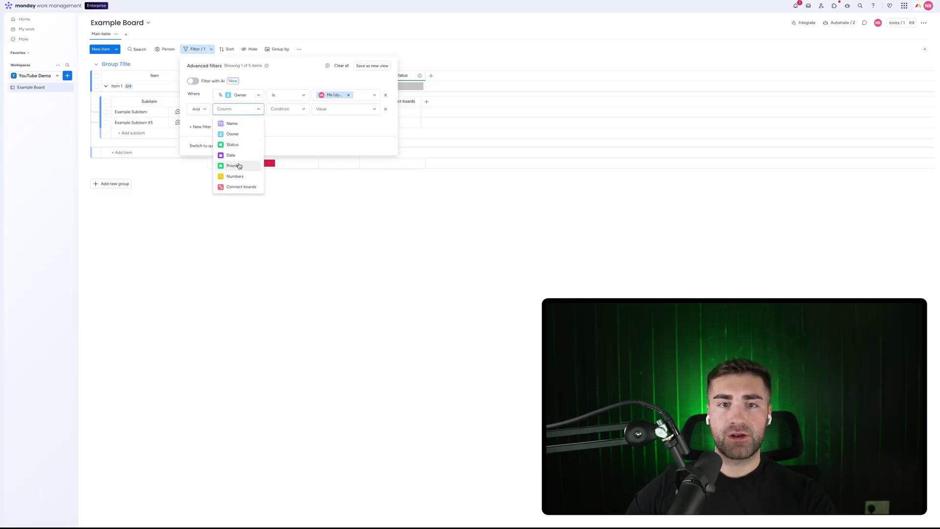
left_click(233, 166)
left_click(332, 111)
left_click(332, 122)
left_click(485, 50)
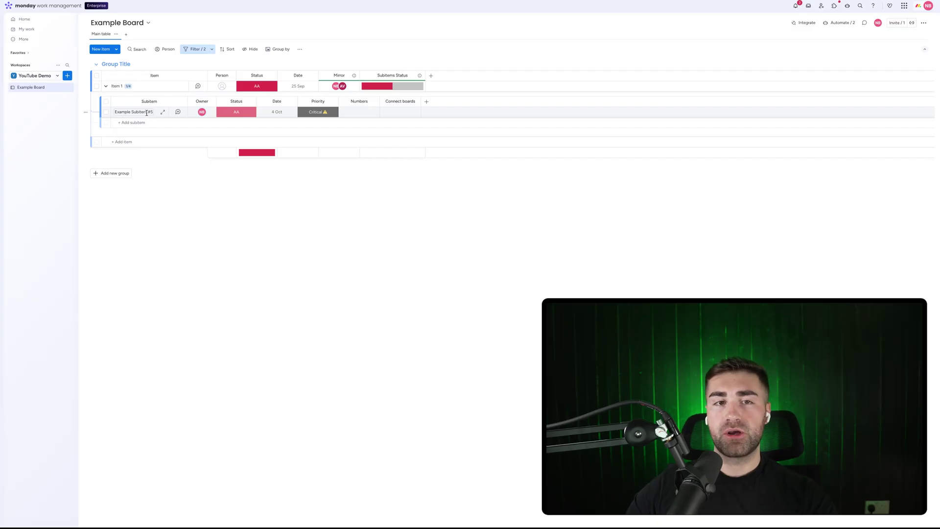
Clear all filter conditions and close the filter panel.
left_click(212, 50)
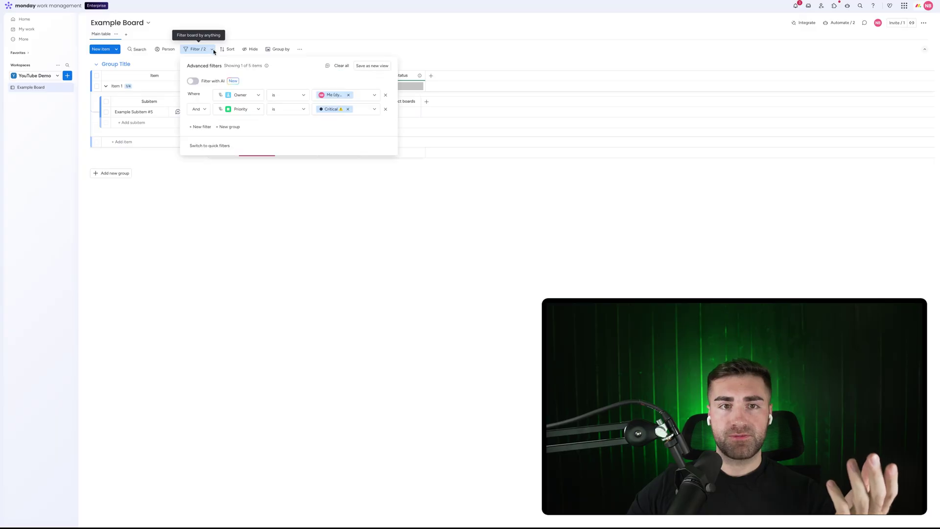
left_click(341, 65)
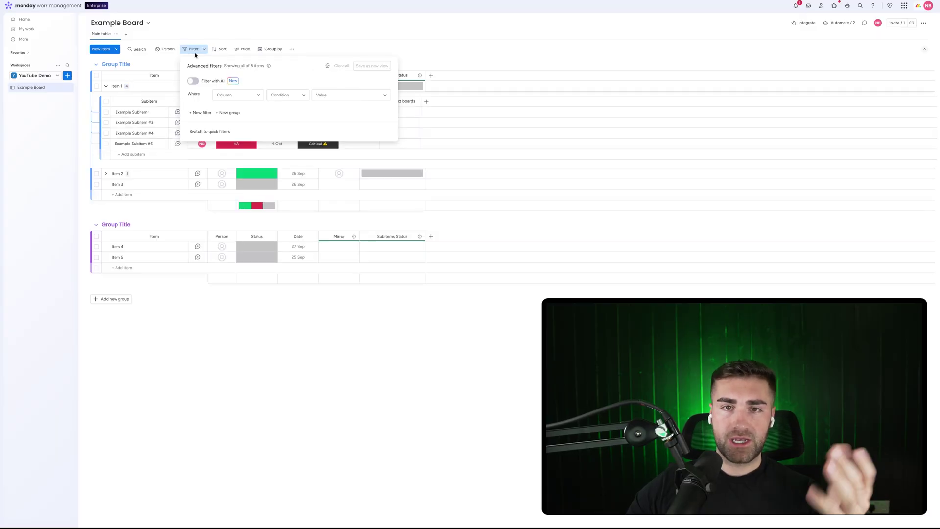
left_click(356, 27)
Filter the board by a teammate's avatar, then clear the person filter.
left_click(165, 49)
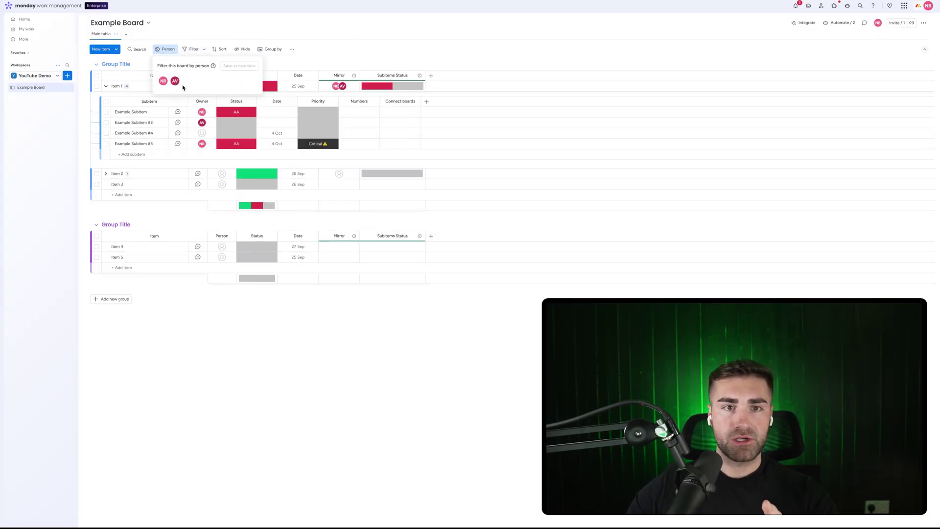
left_click(175, 82)
left_click(393, 39)
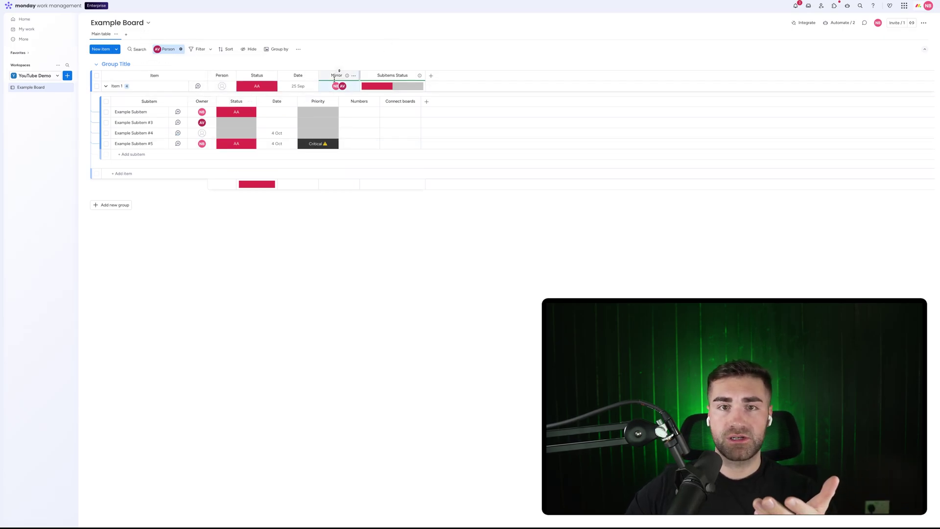
left_click(181, 49)
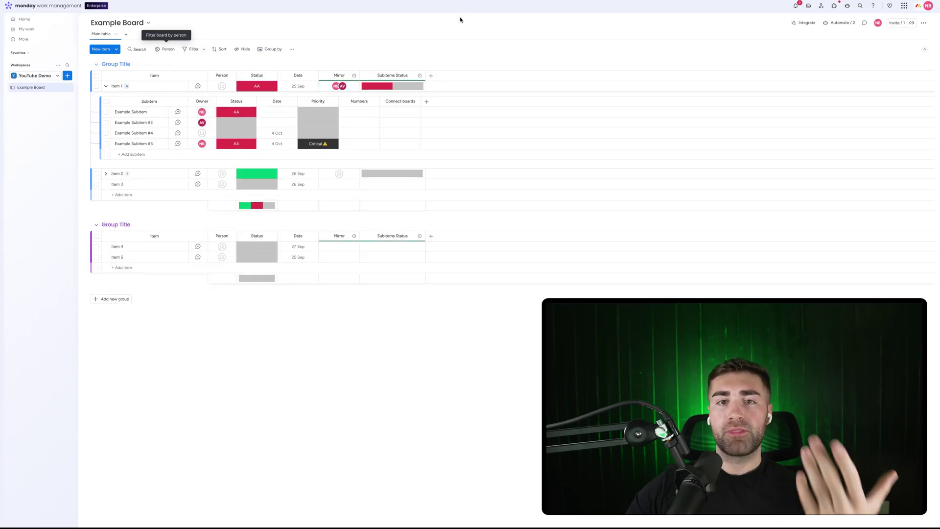